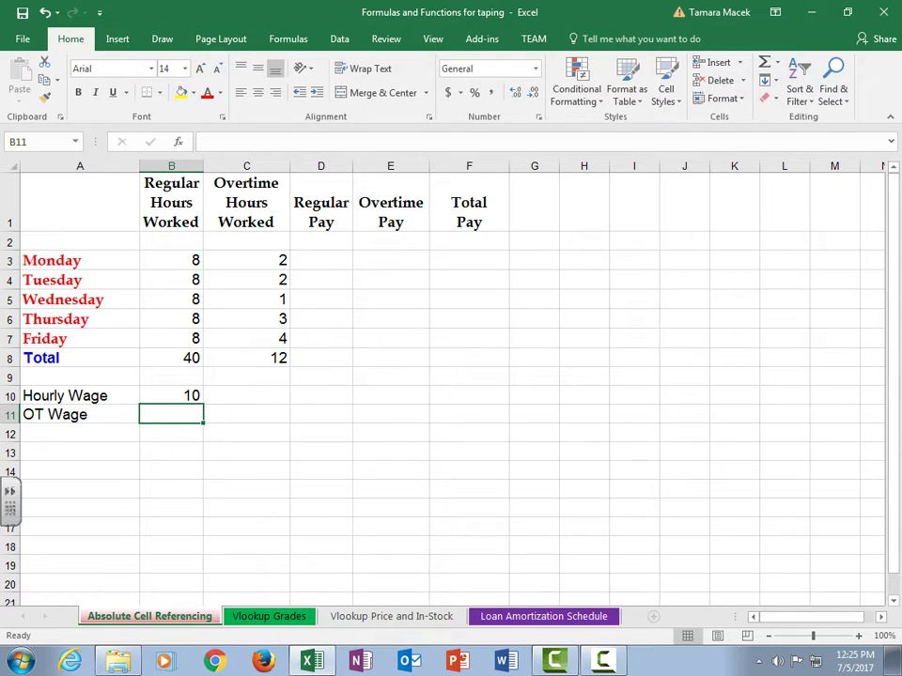
Enter 15 as the OT Wage in cell B11.
{"action": "type", "text": "15"}
{"action": "key", "text": "Return"}
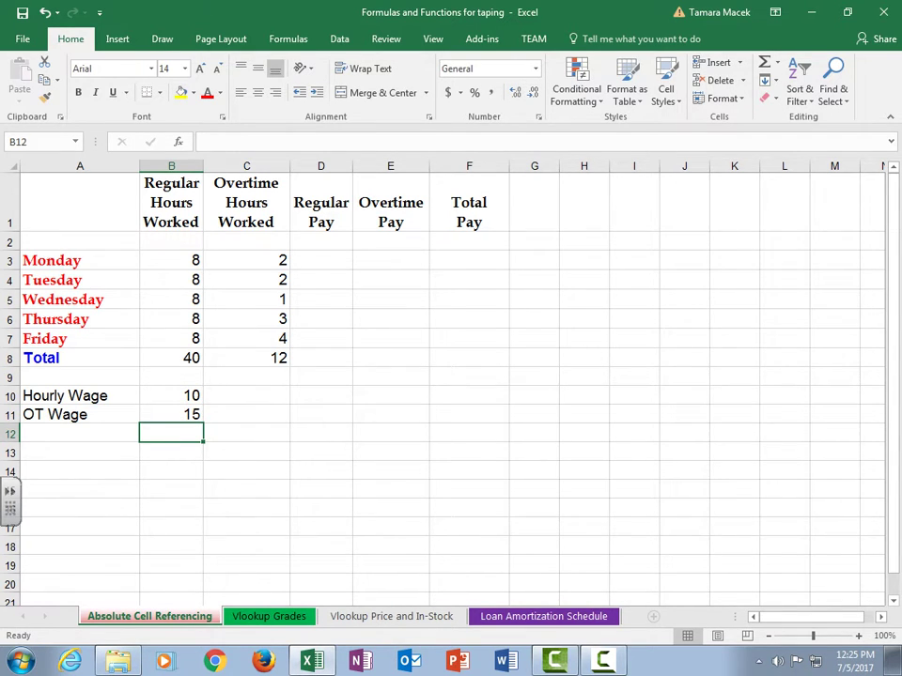
Enter the formula =B3*B10 in D3 to calculate Monday's Regular Pay.
{"action": "left_click", "coordinate": [320, 260]}
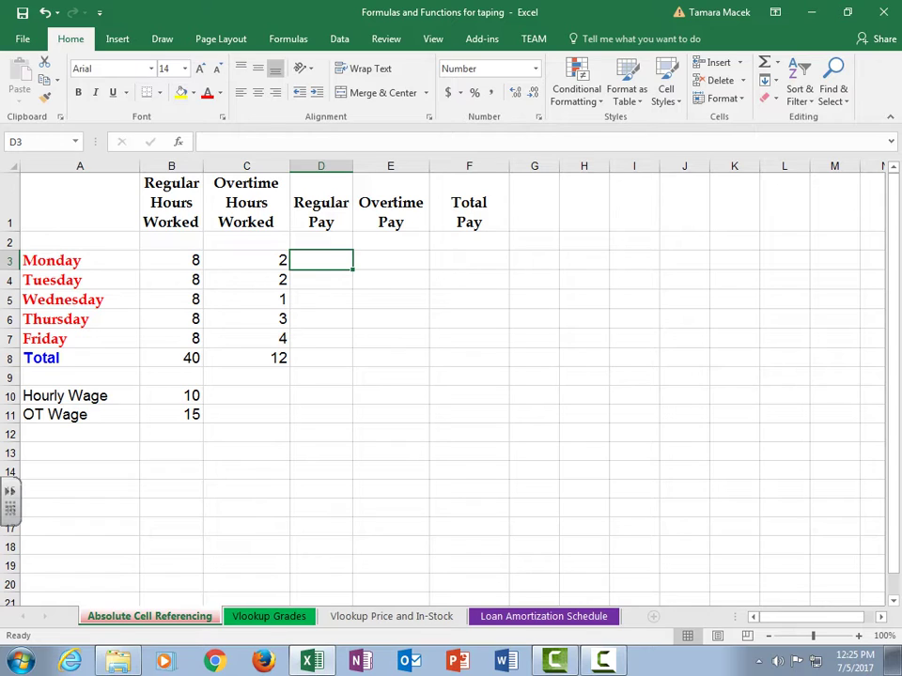
{"action": "type", "text": "="}
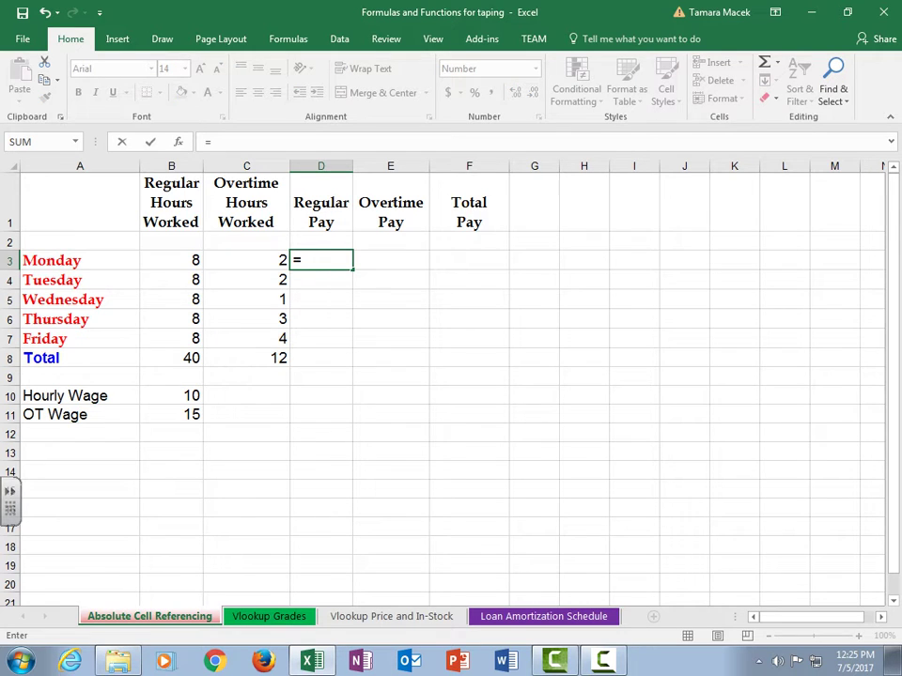
{"action": "left_click", "coordinate": [171, 260]}
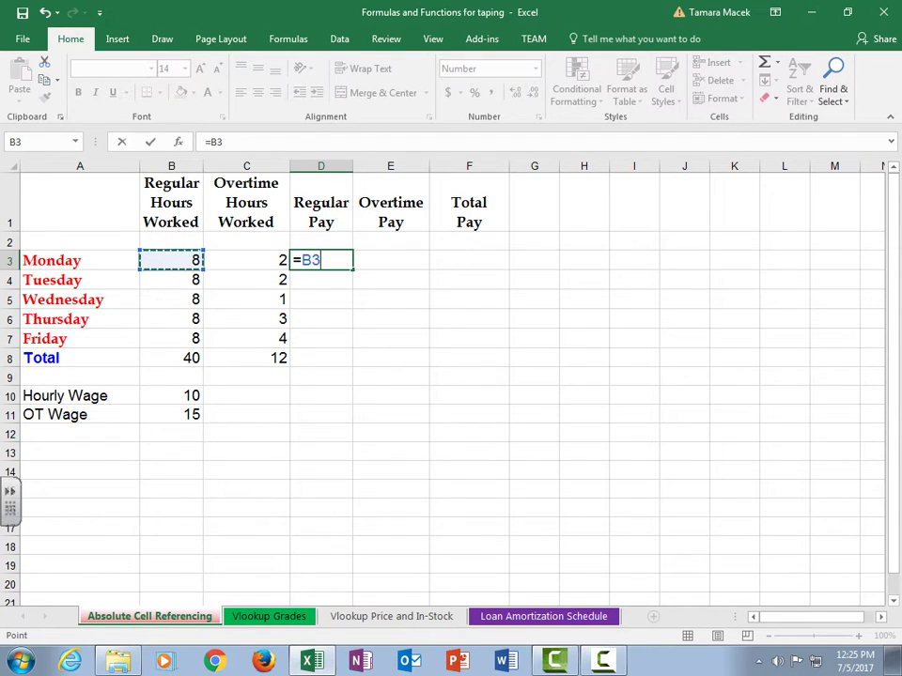
{"action": "type", "text": "*"}
{"action": "left_click", "coordinate": [171, 395]}
{"action": "key", "text": "Return"}
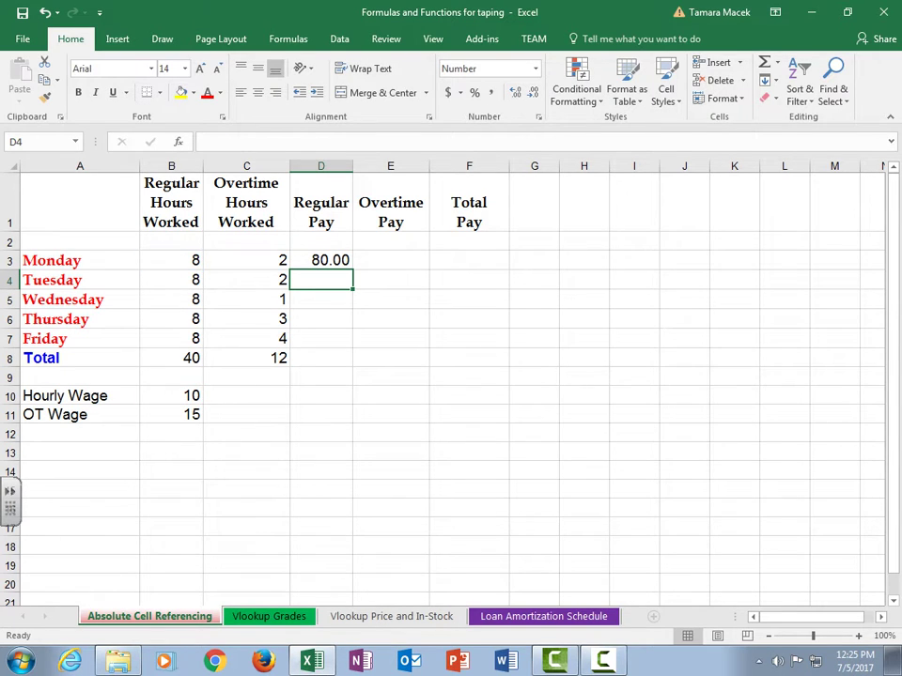
Enter the formula =C3*B11 in E3 to calculate Monday's Overtime Pay.
{"action": "left_click", "coordinate": [390, 260]}
{"action": "type", "text": "="}
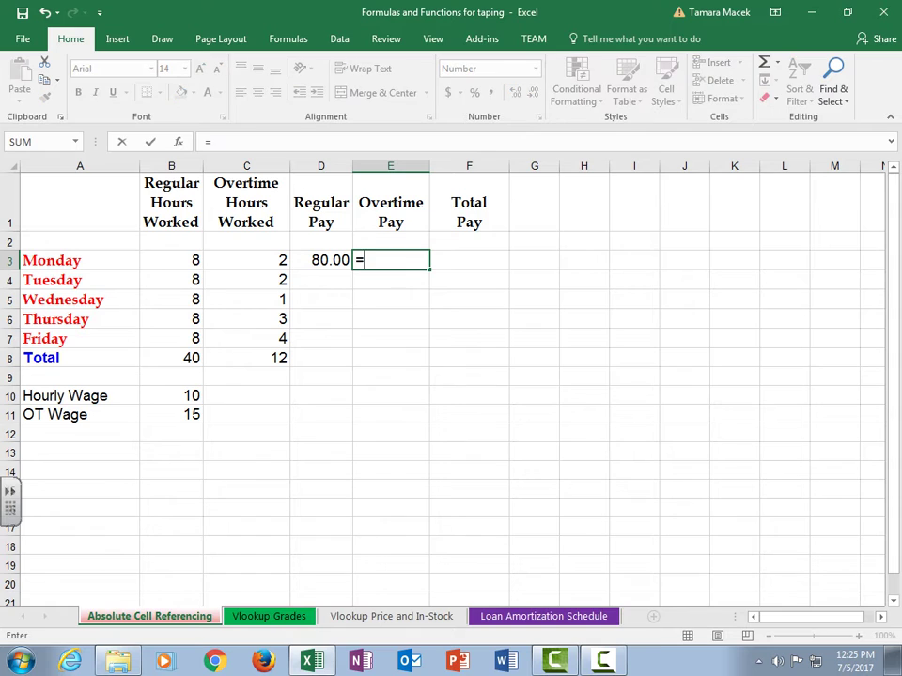
{"action": "left_click", "coordinate": [246, 260]}
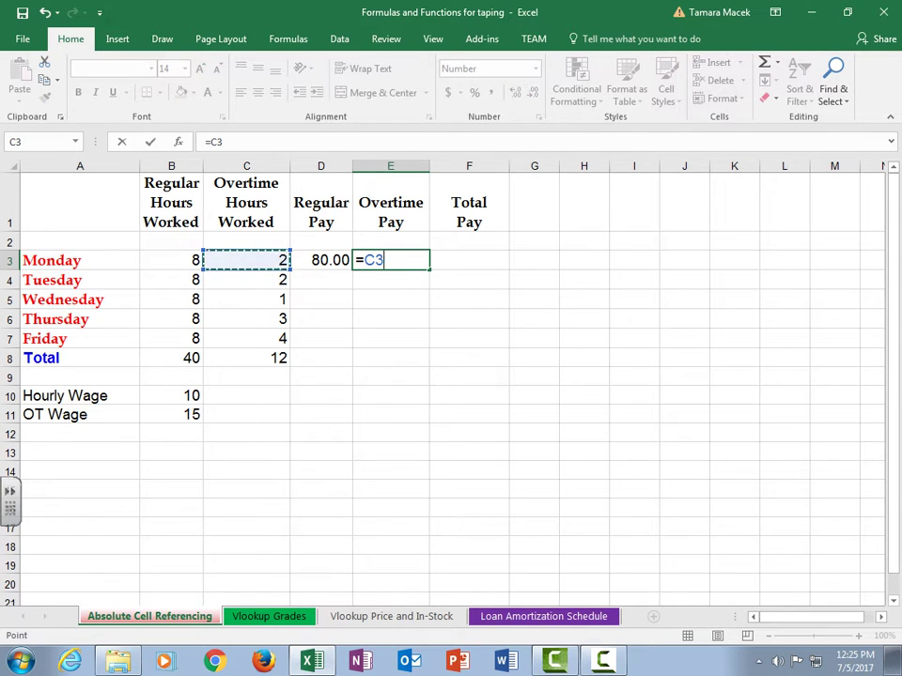
{"action": "type", "text": "*"}
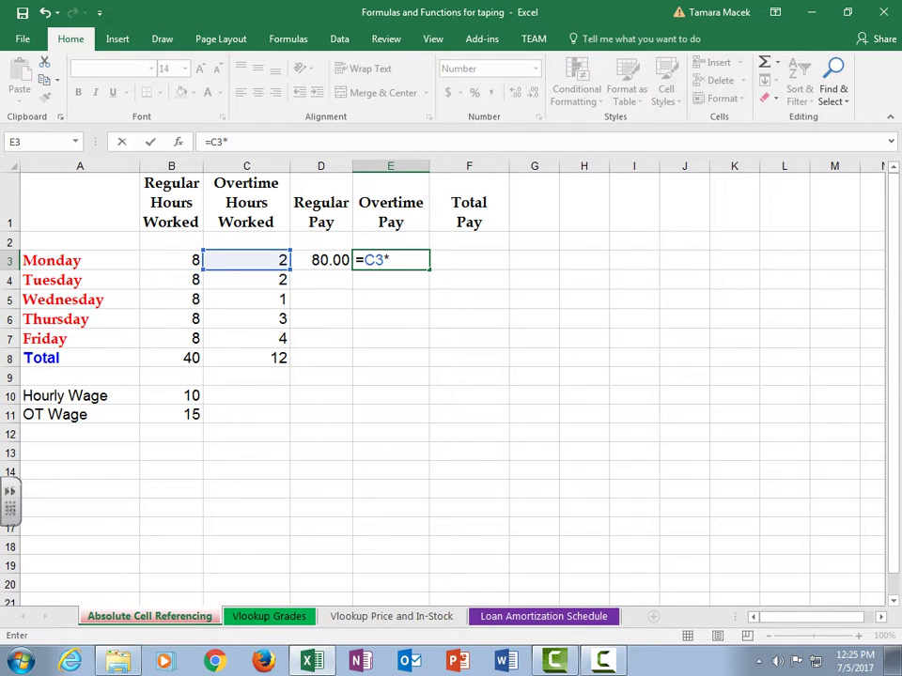
{"action": "left_click", "coordinate": [171, 415]}
{"action": "key", "text": "Return"}
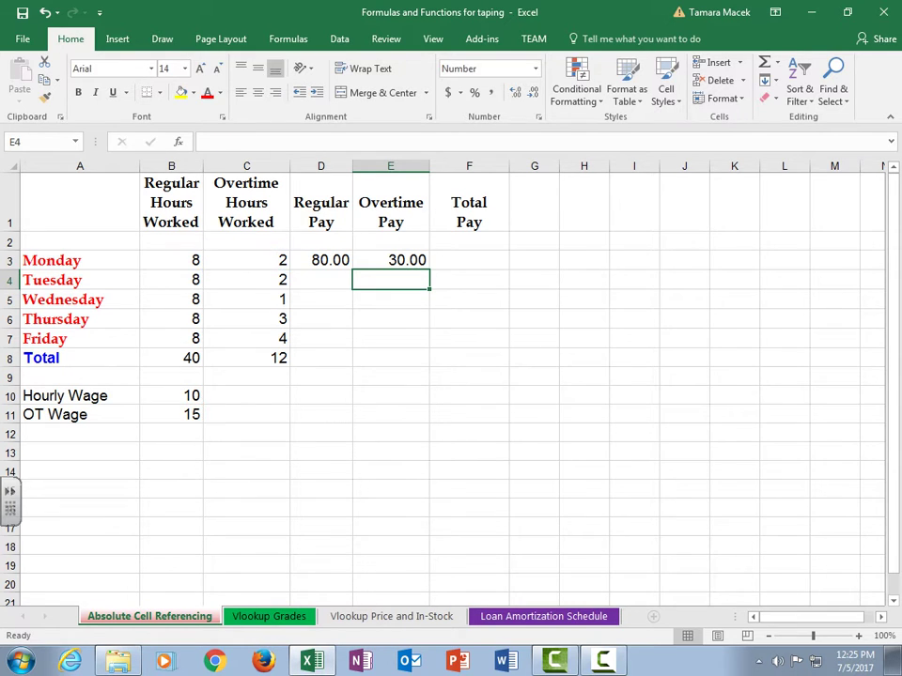
Fill Monday's Regular Pay and Overtime Pay formulas from D3 and E3 down through row 7.
{"action": "left_click", "coordinate": [320, 261]}
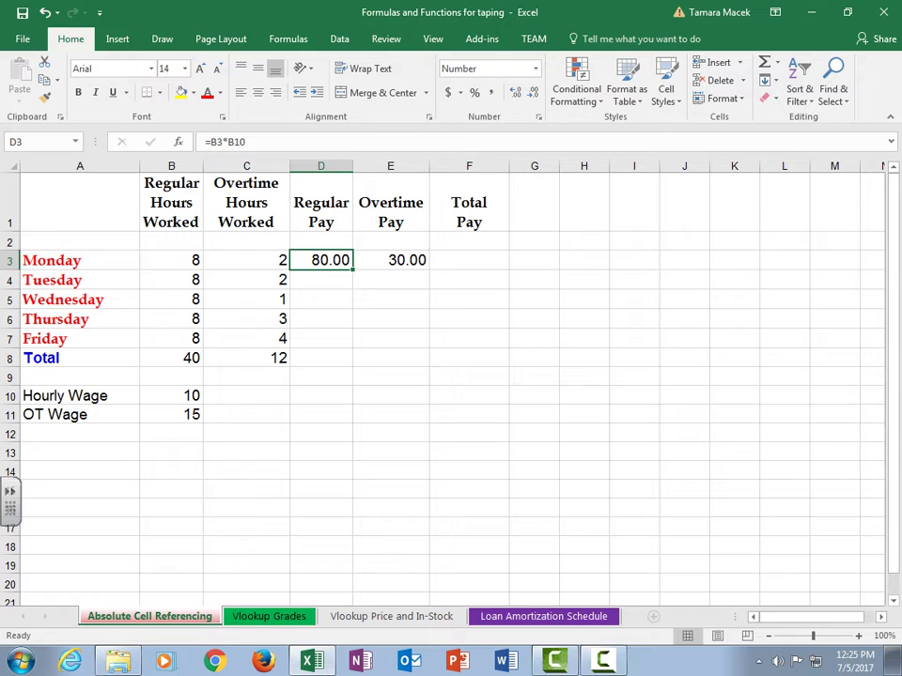
{"action": "left_click_drag", "start_coordinate": [352, 269], "coordinate": [348, 342]}
{"action": "left_click", "coordinate": [390, 260]}
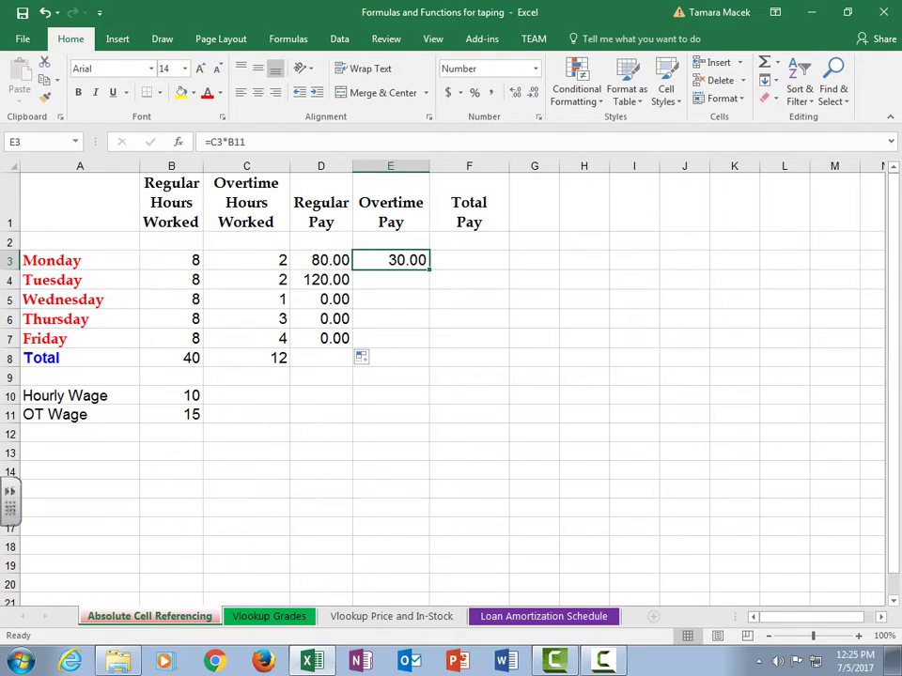
{"action": "left_click_drag", "start_coordinate": [430, 270], "coordinate": [427, 343]}
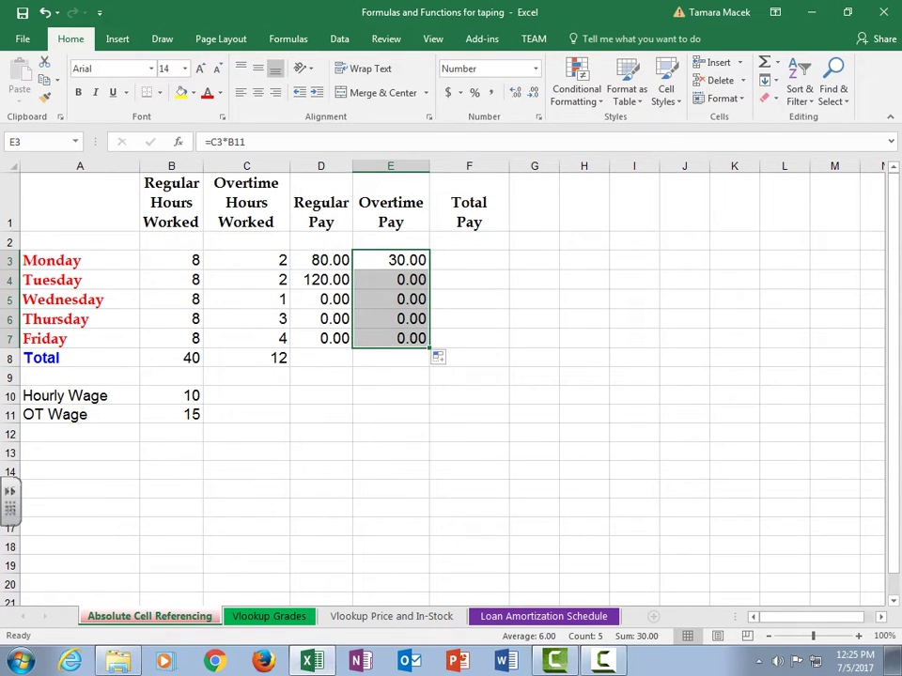
Examine the cell references in the Regular Pay formulas from D3 down to D7, one cell at a time.
{"action": "left_click", "coordinate": [9, 299]}
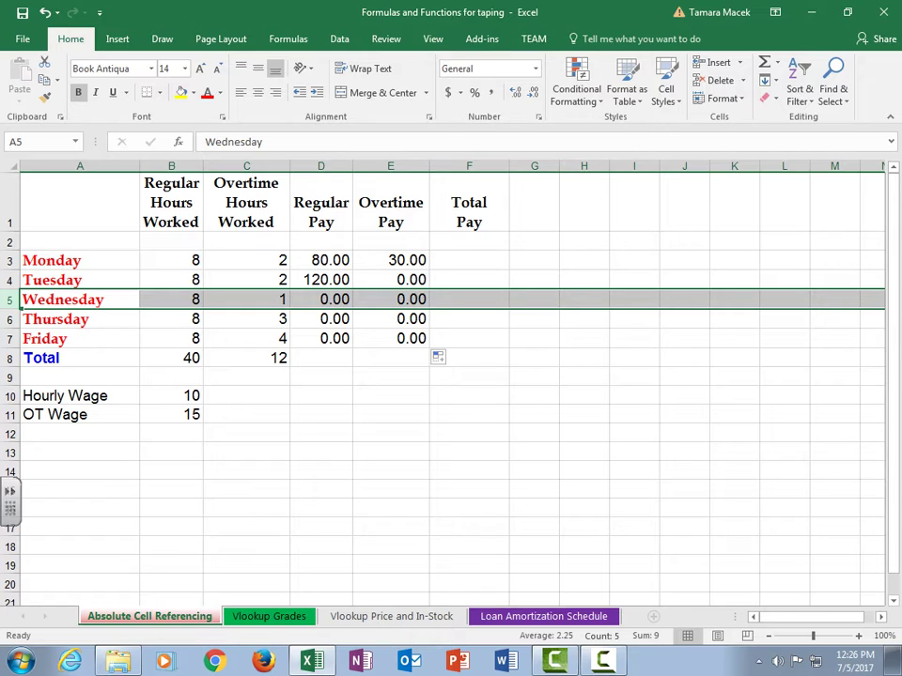
{"action": "double_click", "coordinate": [326, 260]}
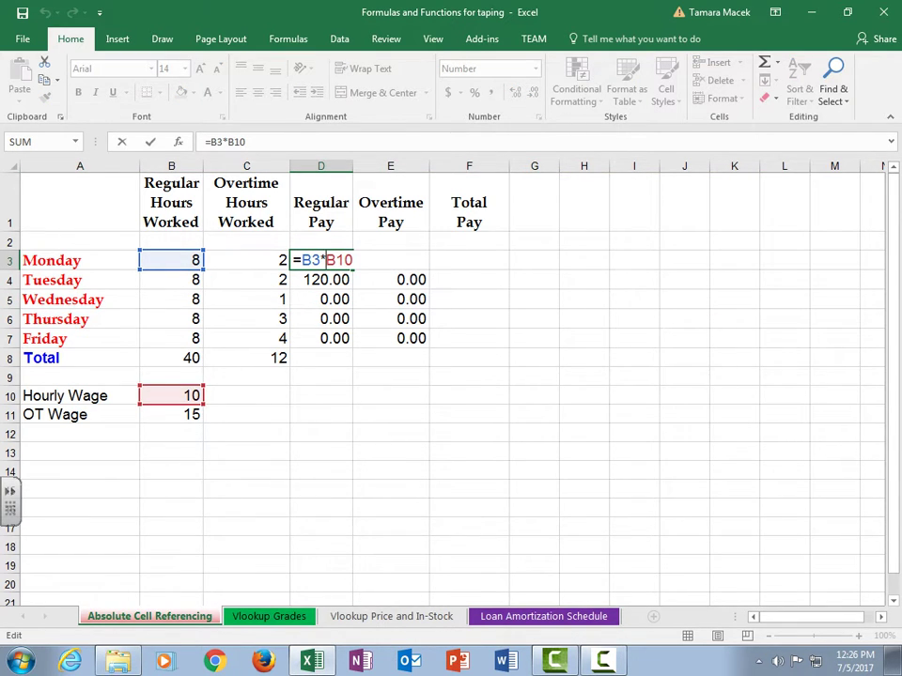
{"action": "key", "text": "ctrl+Return"}
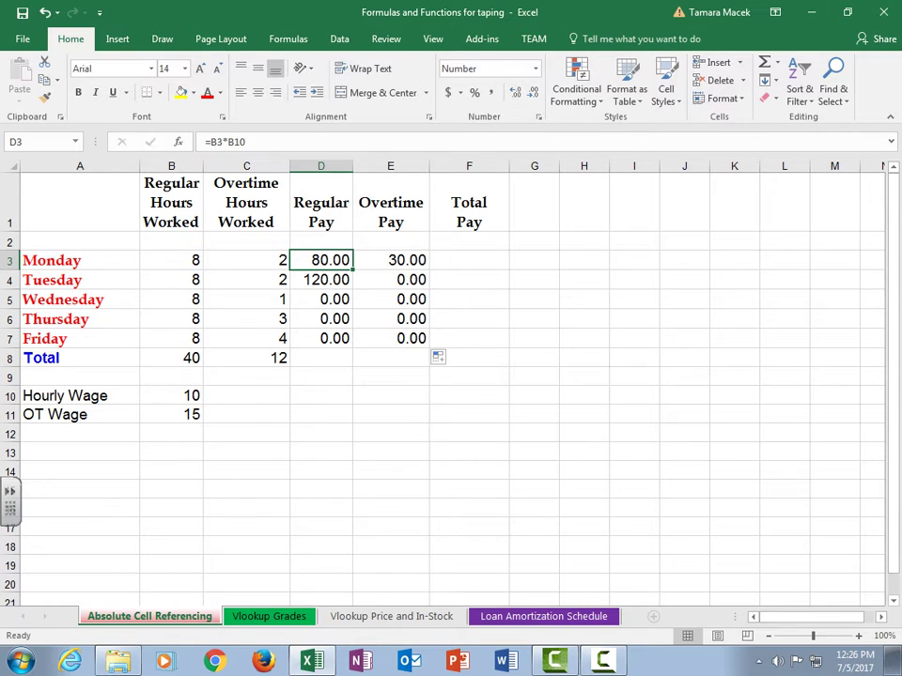
{"action": "double_click", "coordinate": [325, 280]}
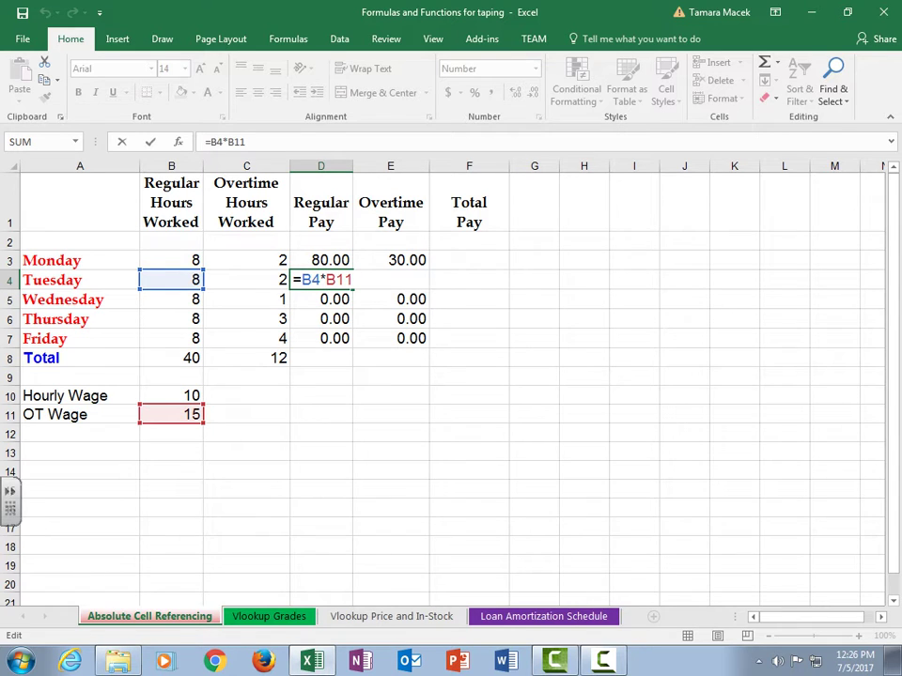
{"action": "key", "text": "Return"}
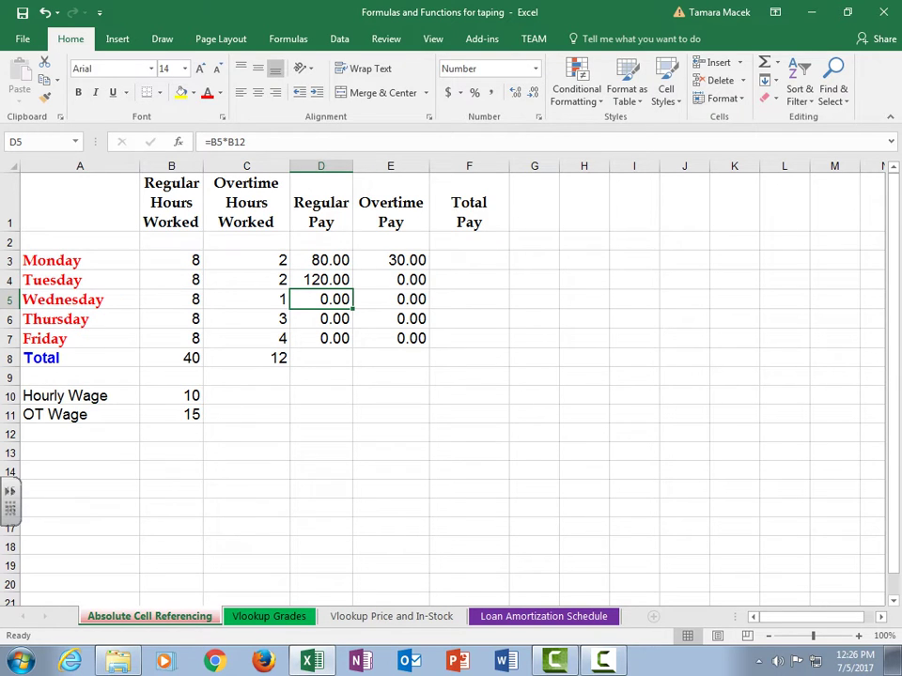
{"action": "key", "text": "F2"}
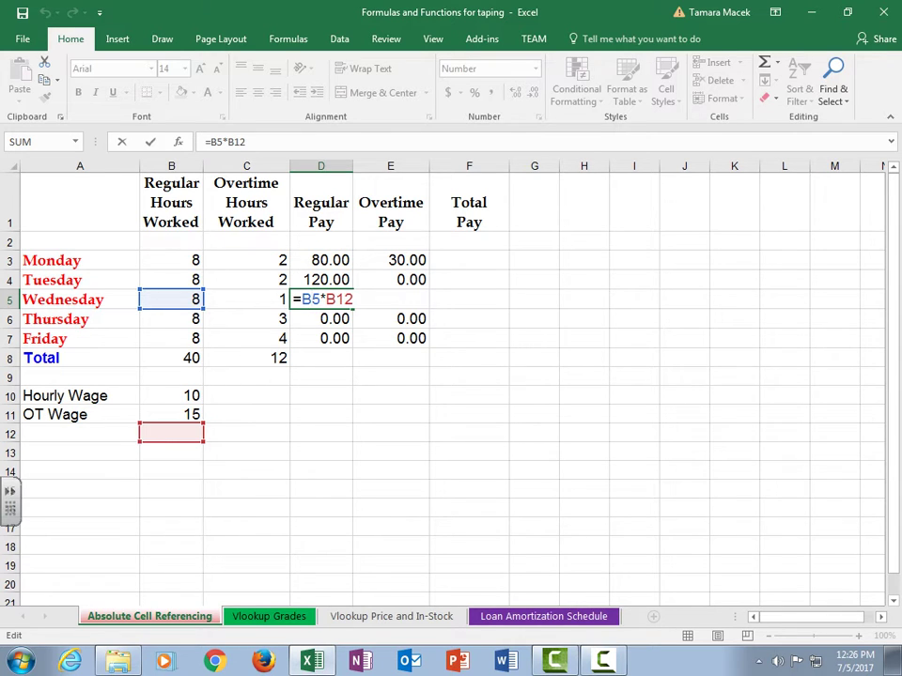
{"action": "key", "text": "Return"}
{"action": "key", "text": "F2"}
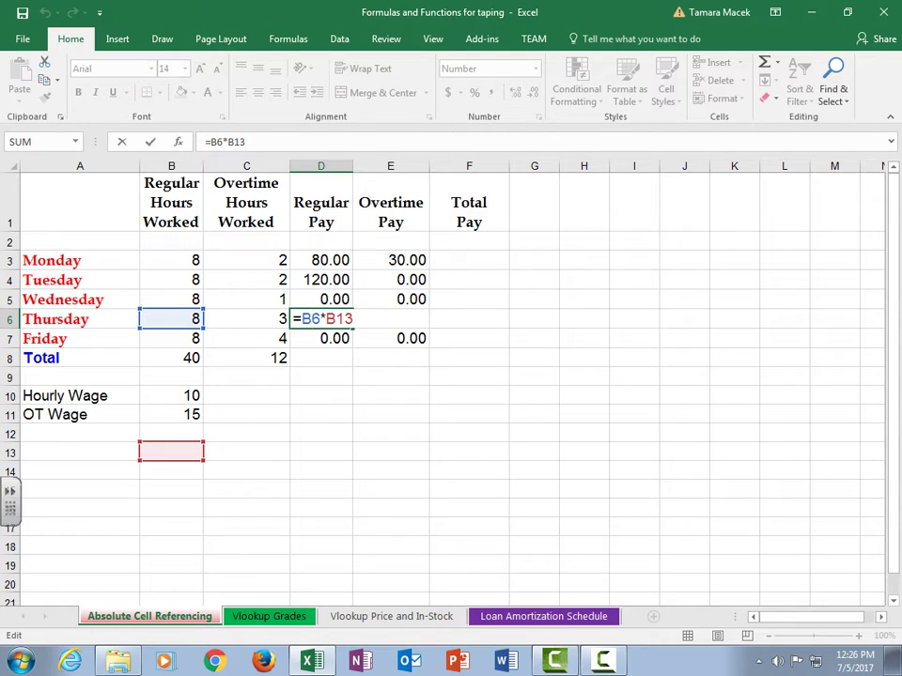
{"action": "key", "text": "Return"}
{"action": "key", "text": "F2"}
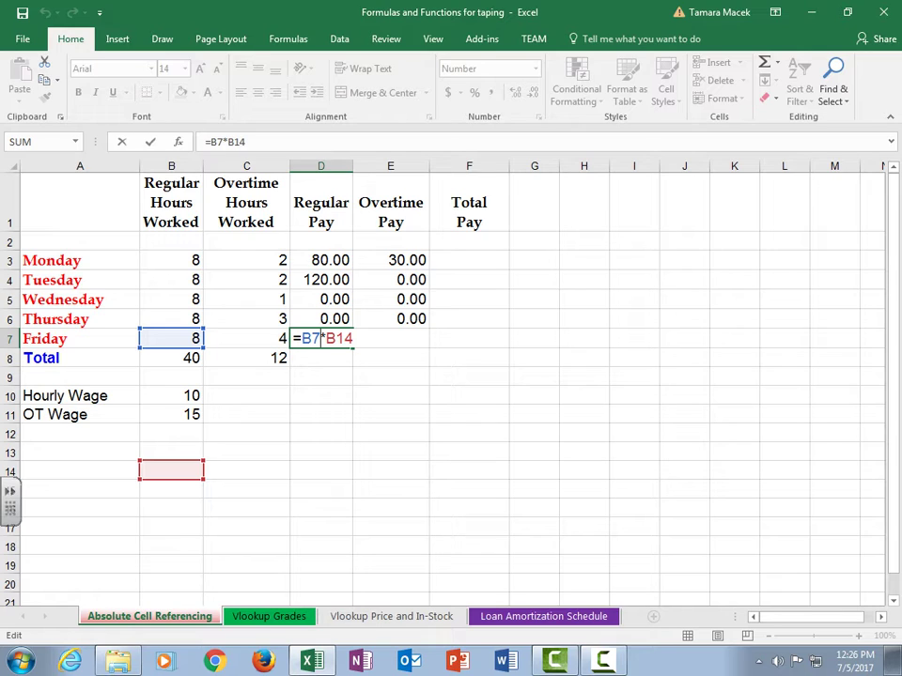
Clear all Regular Pay and Overtime Pay formulas in D3:E7.
{"action": "left_click", "coordinate": [321, 260]}
{"action": "key", "text": "Delete"}
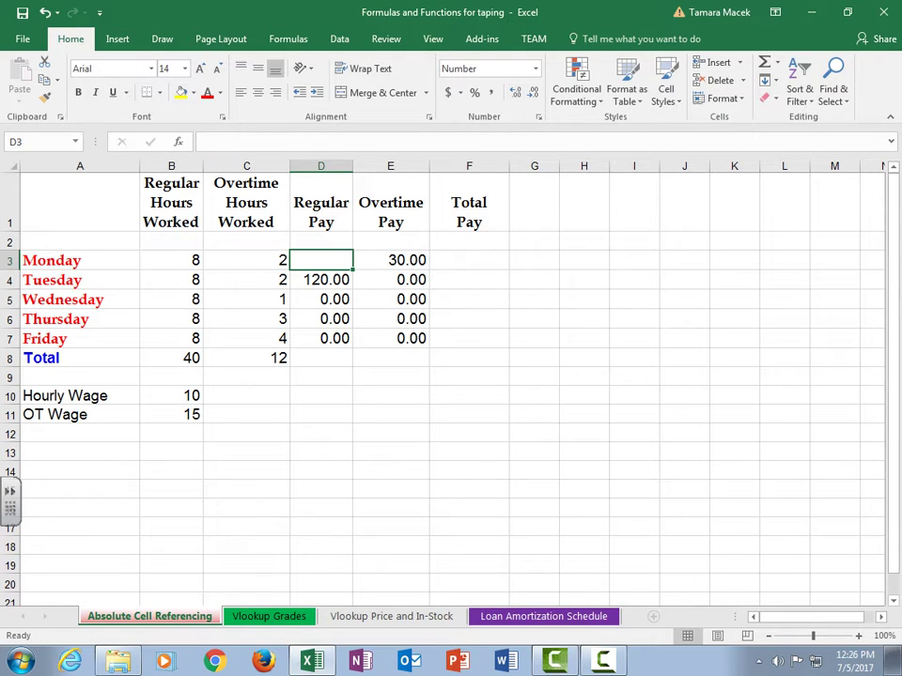
{"action": "left_click_drag", "start_coordinate": [321, 260], "coordinate": [390, 338]}
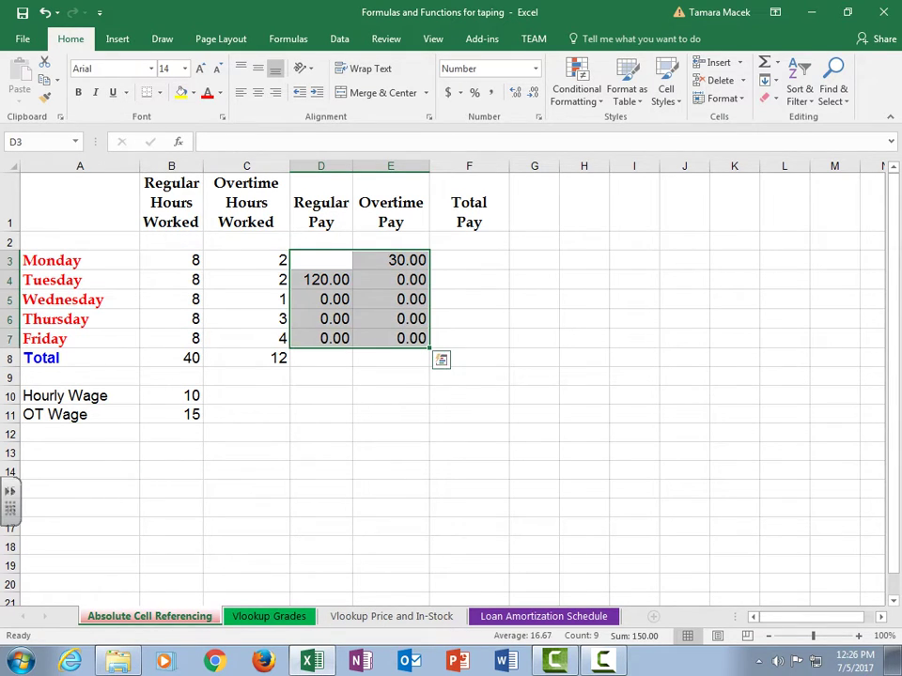
{"action": "key", "text": "Delete"}
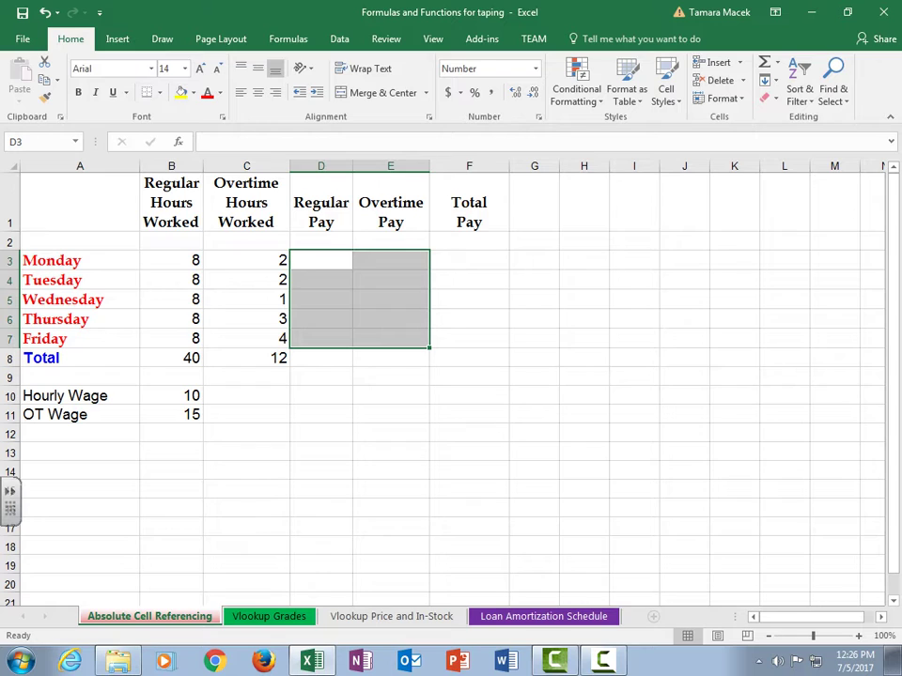
Build Monday's Regular Pay formula in D3 as =B3*B10, leaving the cell in editing.
{"action": "left_click", "coordinate": [320, 260]}
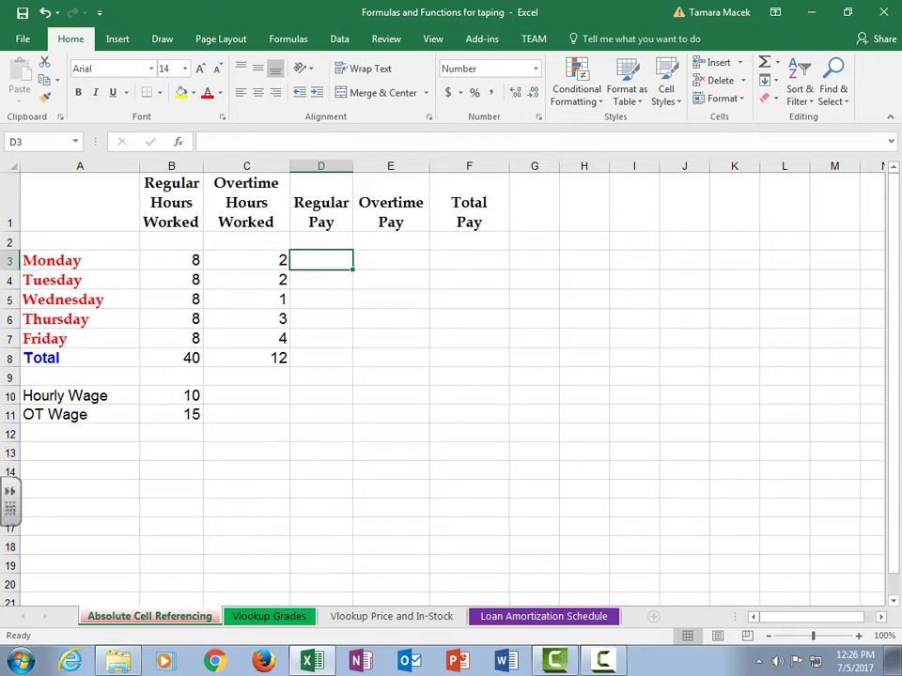
{"action": "type", "text": "="}
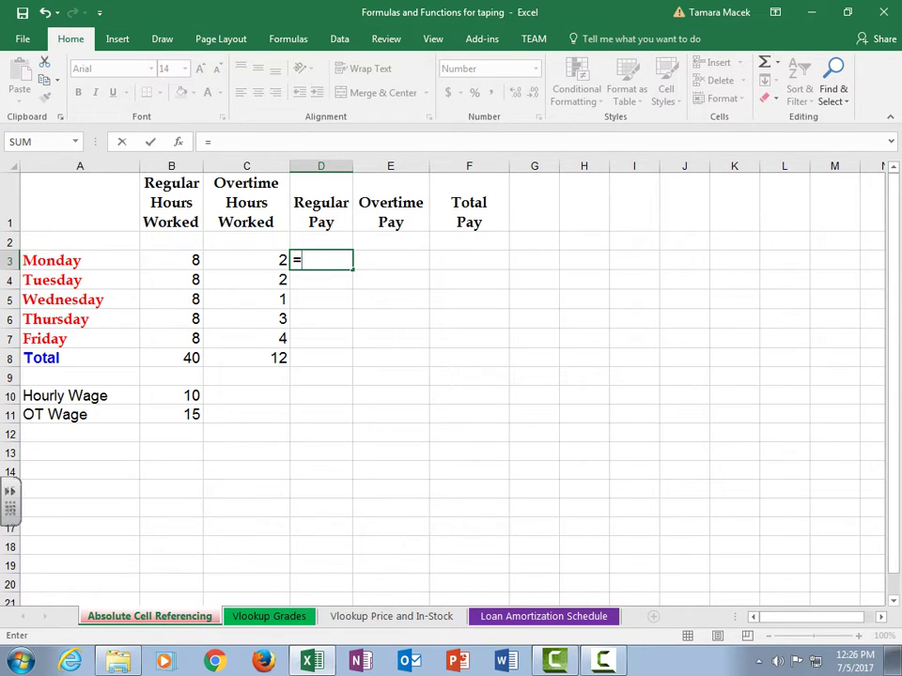
{"action": "left_click", "coordinate": [171, 260]}
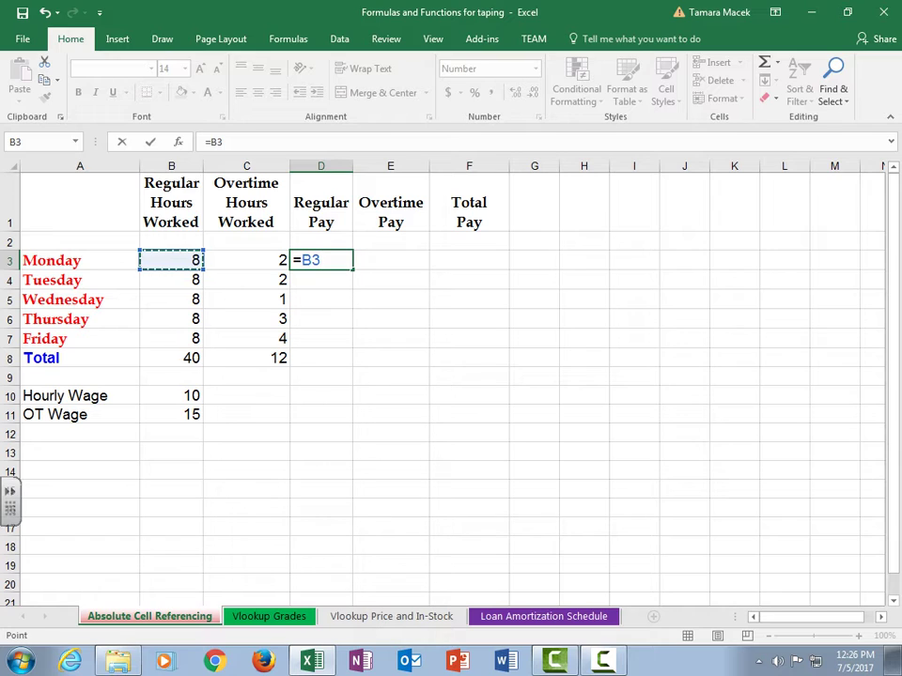
{"action": "type", "text": "*"}
{"action": "left_click", "coordinate": [171, 396]}
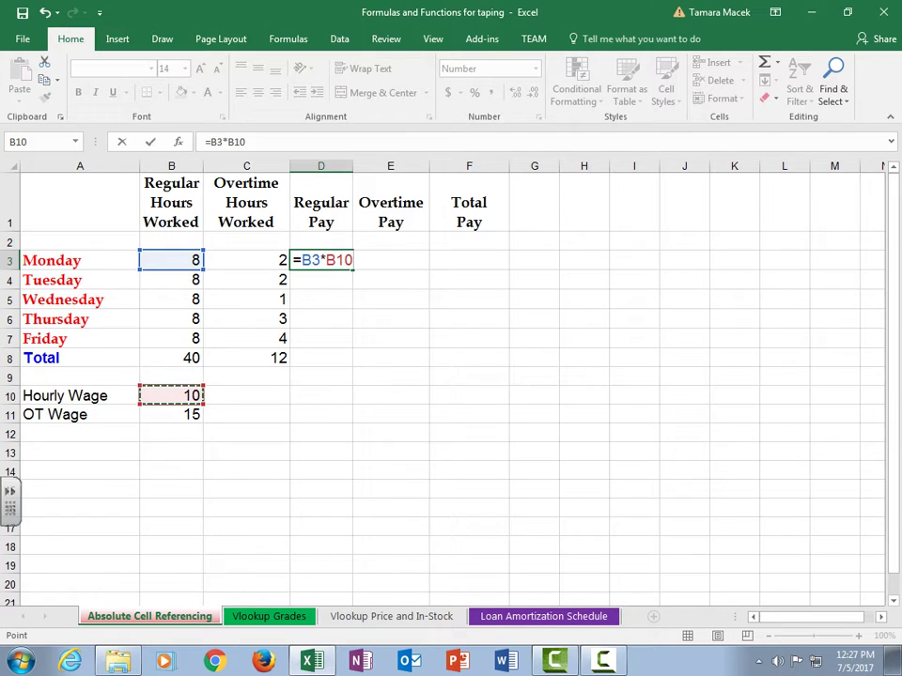
Cycle the B10 reference in the D3 formula through its absolute and mixed forms back to relative.
{"action": "key", "text": "F4"}
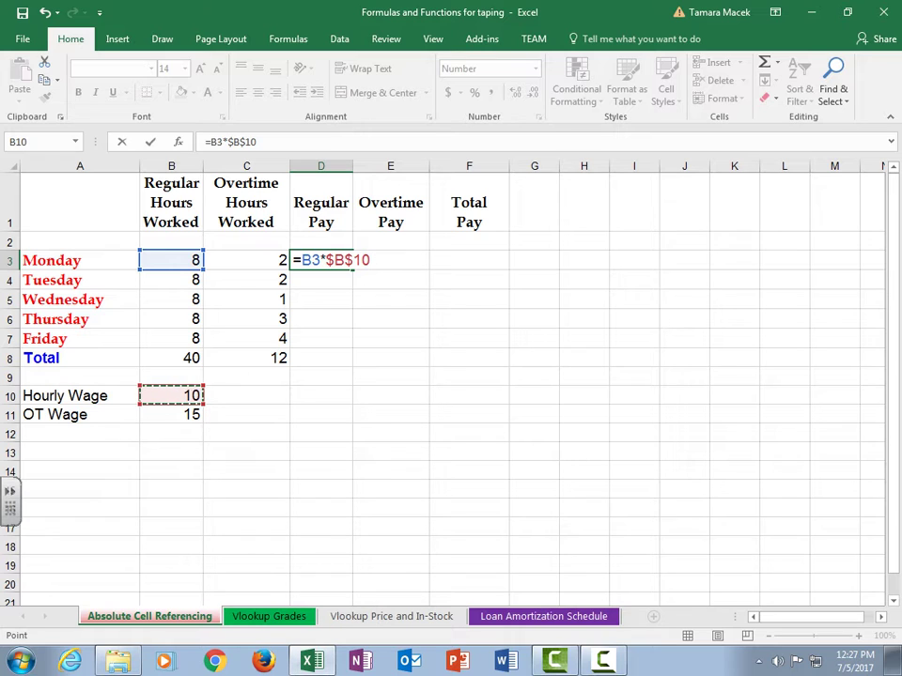
{"action": "key", "text": "F4"}
{"action": "key", "text": "F4"}
{"action": "key", "text": "F4"}
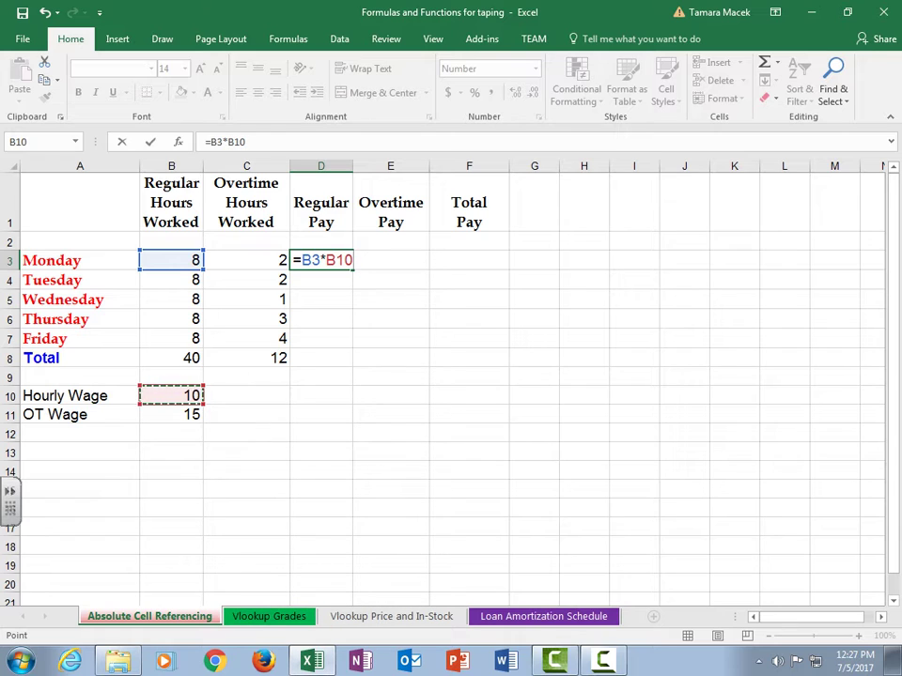
Make the hourly wage reference in D3 absolute by inserting dollar signs, and enter the formula as =B3*$B$10.
{"action": "key", "text": "F2"}
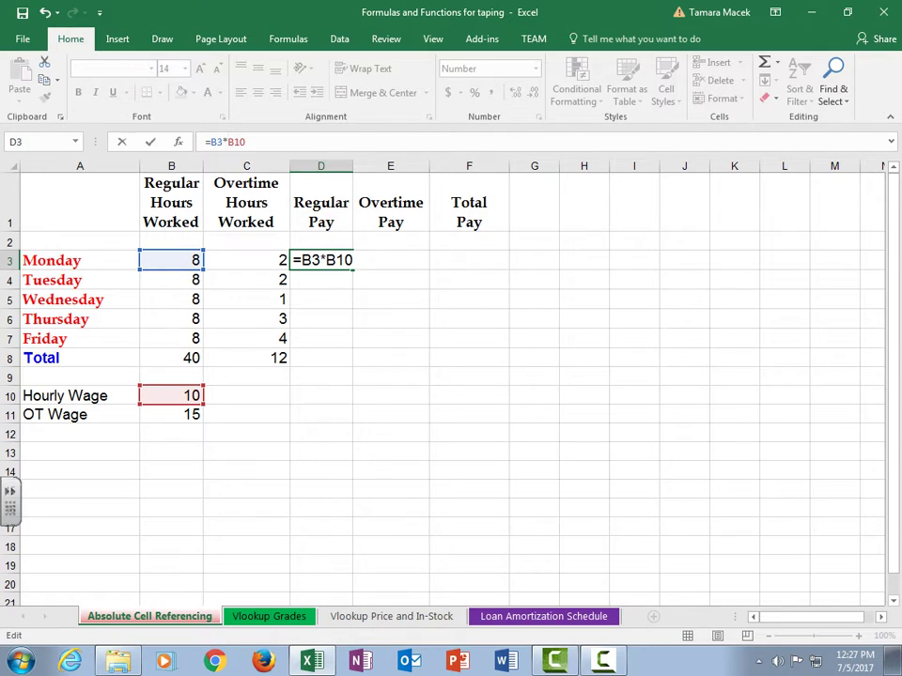
{"action": "left_click", "coordinate": [227, 142]}
{"action": "type", "text": "$"}
{"action": "left_click", "coordinate": [238, 142]}
{"action": "type", "text": "$"}
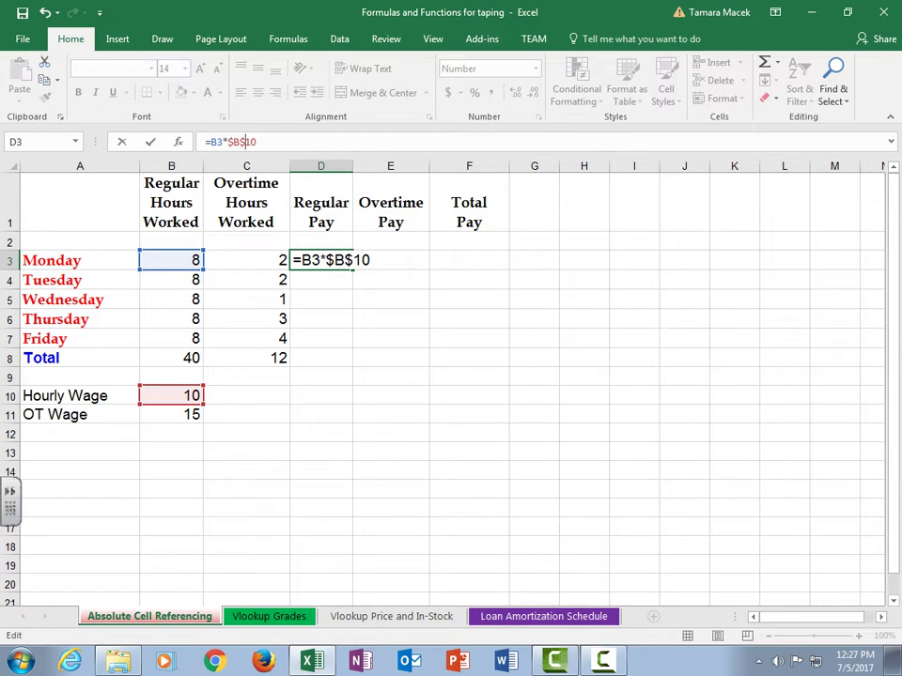
{"action": "key", "text": "Return"}
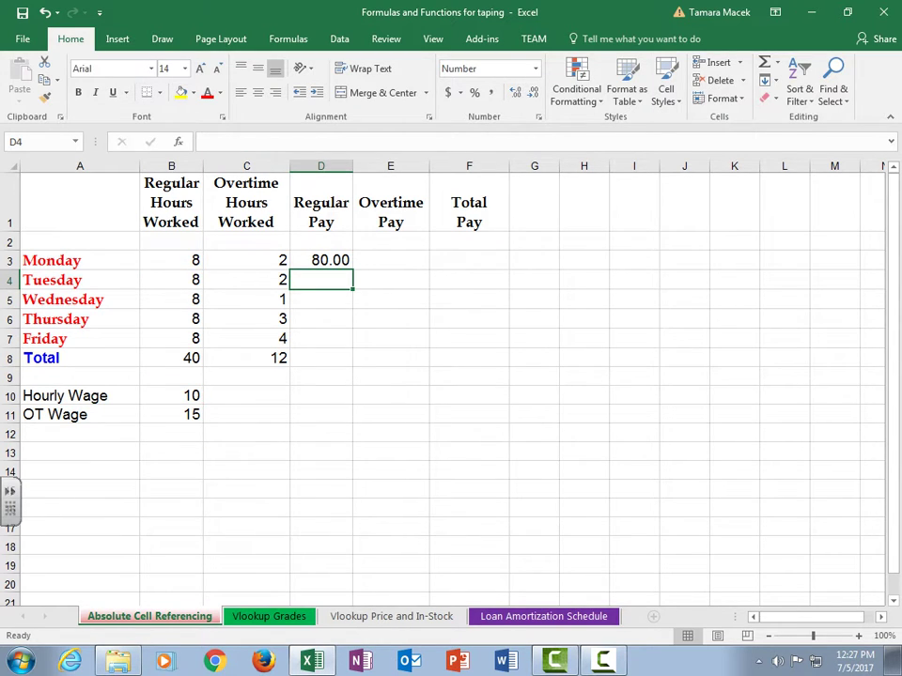
Enter Monday's Overtime Pay in E3 as =C3*$B$11, with an absolute reference to the OT wage.
{"action": "left_click", "coordinate": [391, 260]}
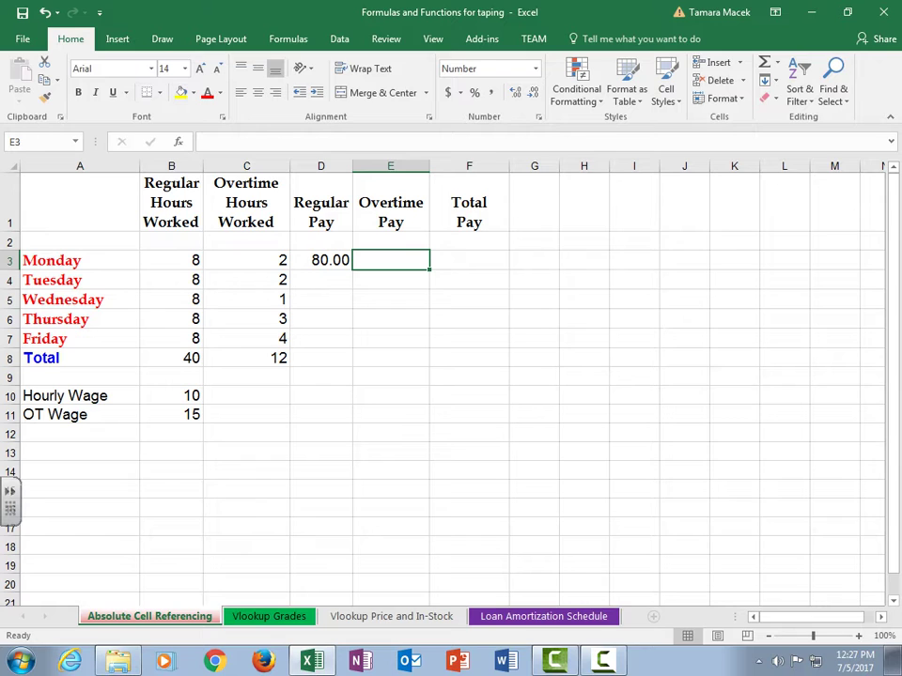
{"action": "type", "text": "="}
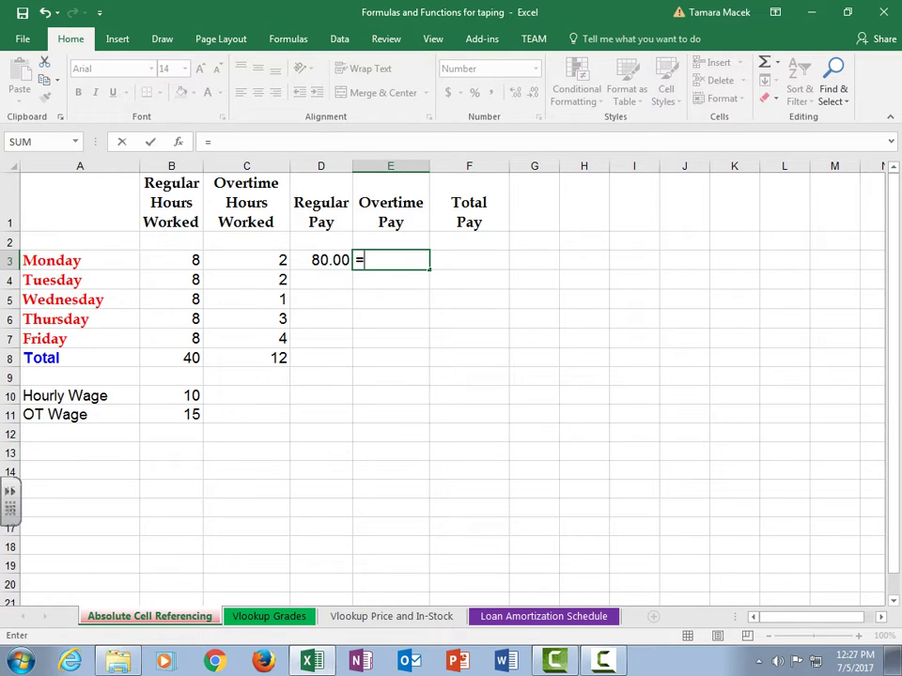
{"action": "left_click", "coordinate": [246, 260]}
{"action": "type", "text": "*"}
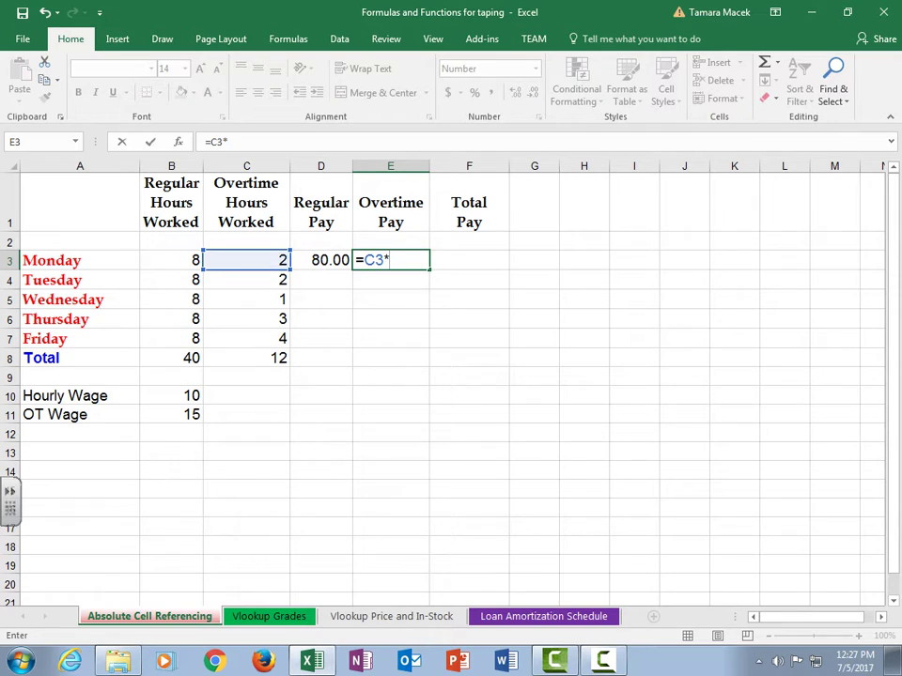
{"action": "left_click", "coordinate": [171, 415]}
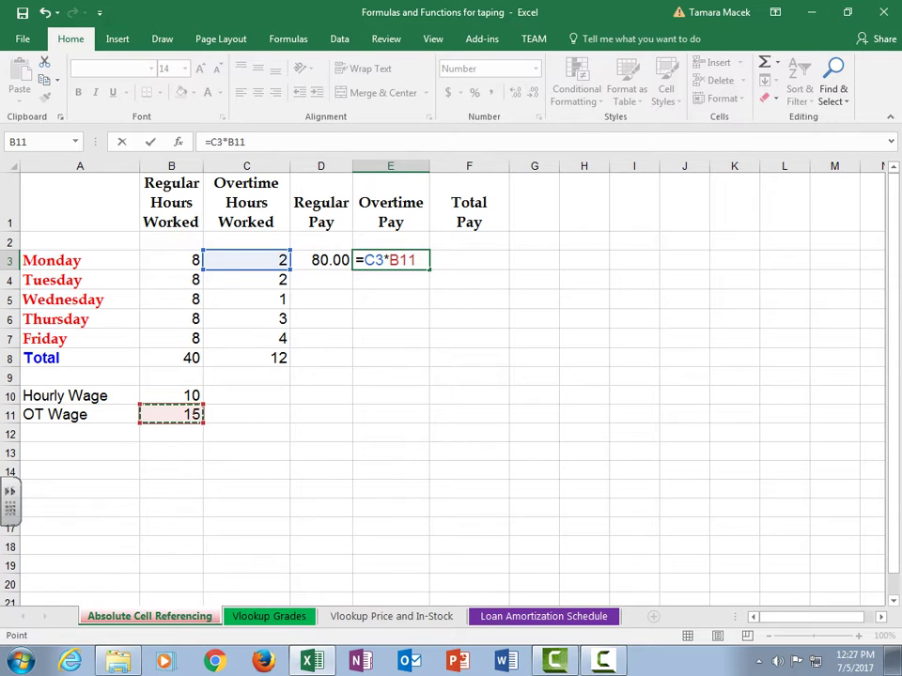
{"action": "key", "text": "F4"}
{"action": "key", "text": "Return"}
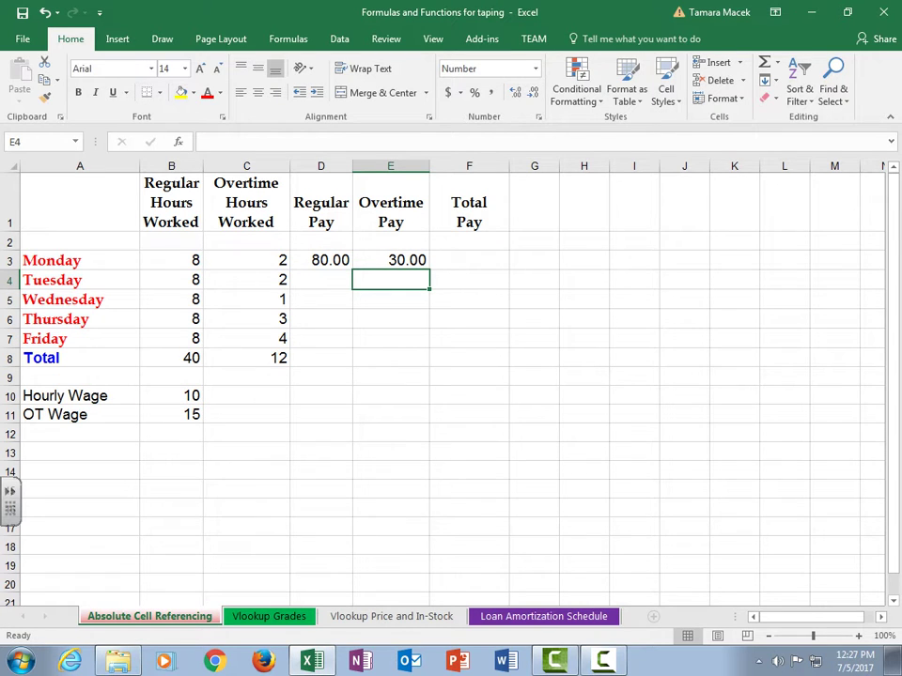
Copy the Regular Pay formula in D3 and the Overtime Pay formula in E3 down through Friday's row 7.
{"action": "left_click", "coordinate": [321, 260]}
{"action": "left_click_drag", "start_coordinate": [354, 270], "coordinate": [351, 342]}
{"action": "left_click", "coordinate": [390, 261]}
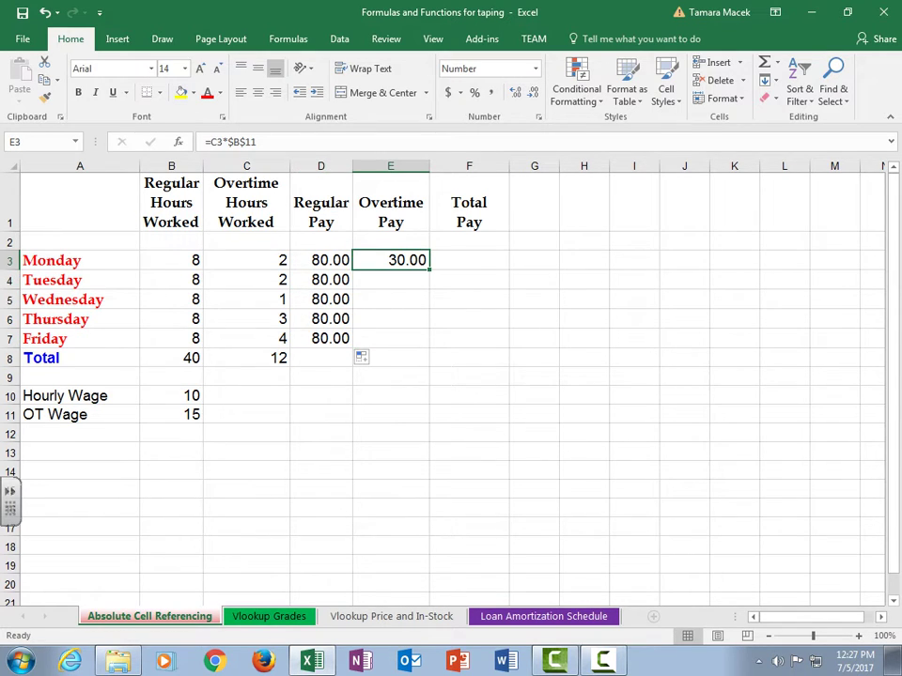
{"action": "left_click_drag", "start_coordinate": [429, 270], "coordinate": [428, 343]}
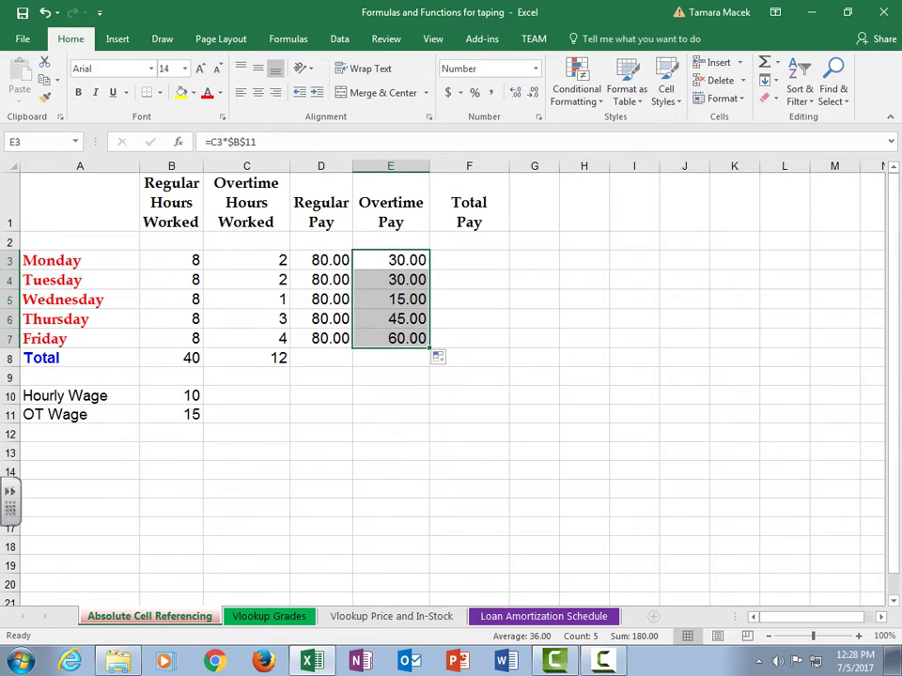
Check the cell references in the copied formulas in D6 and E7, and examine all the worksheet's formulas at once.
{"action": "double_click", "coordinate": [321, 318]}
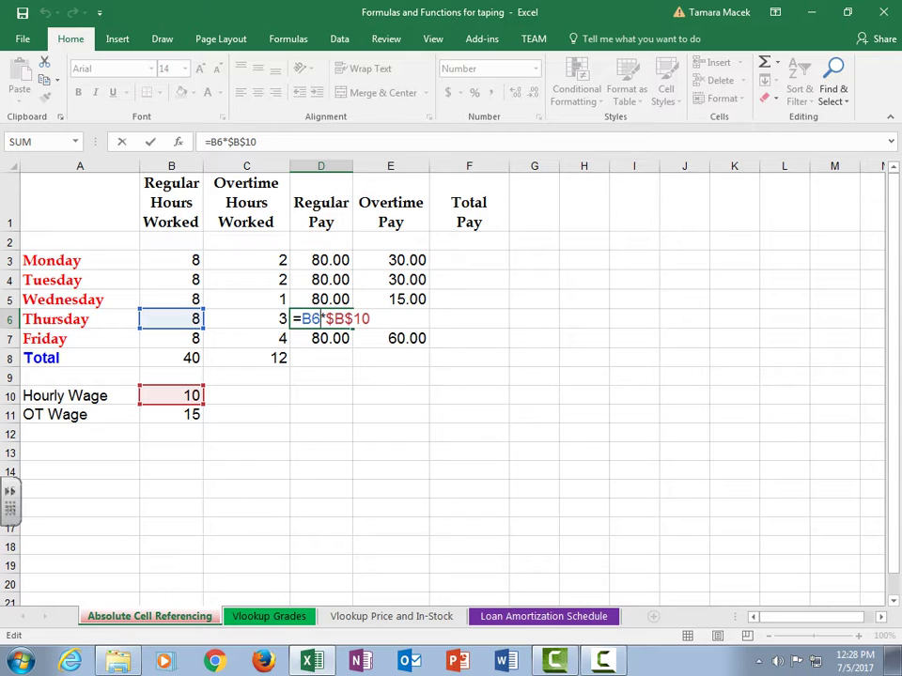
{"action": "key", "text": "Escape"}
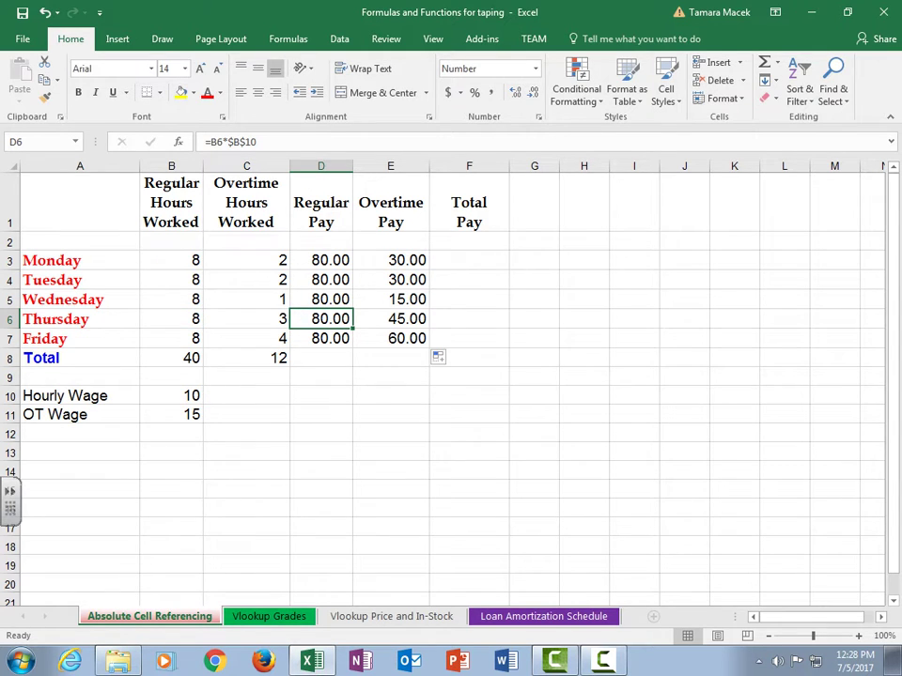
{"action": "double_click", "coordinate": [396, 339]}
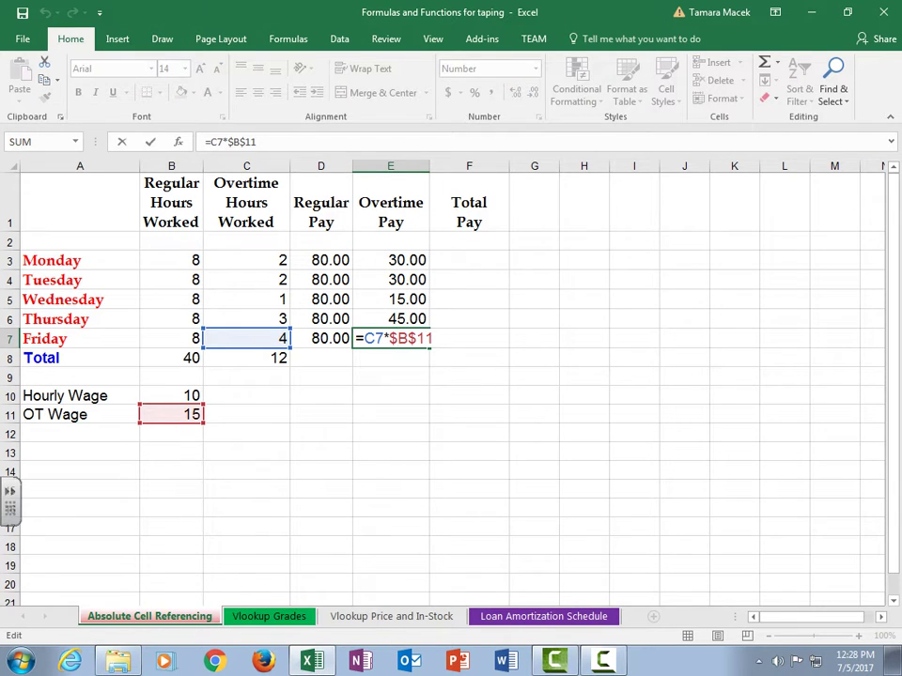
{"action": "left_click", "coordinate": [398, 338]}
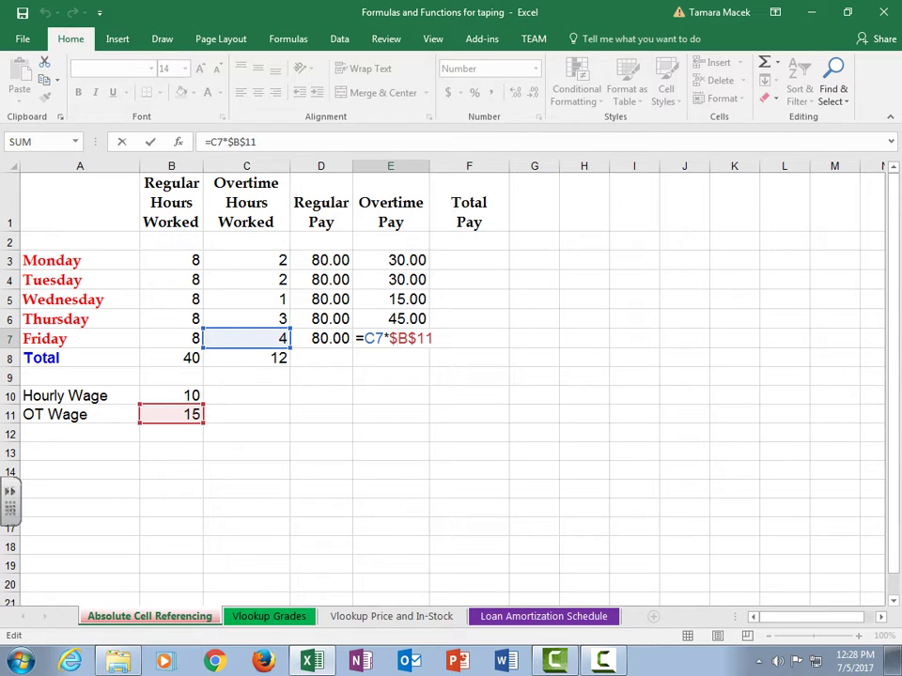
{"action": "left_click", "coordinate": [468, 260]}
{"action": "key", "text": "ctrl+grave"}
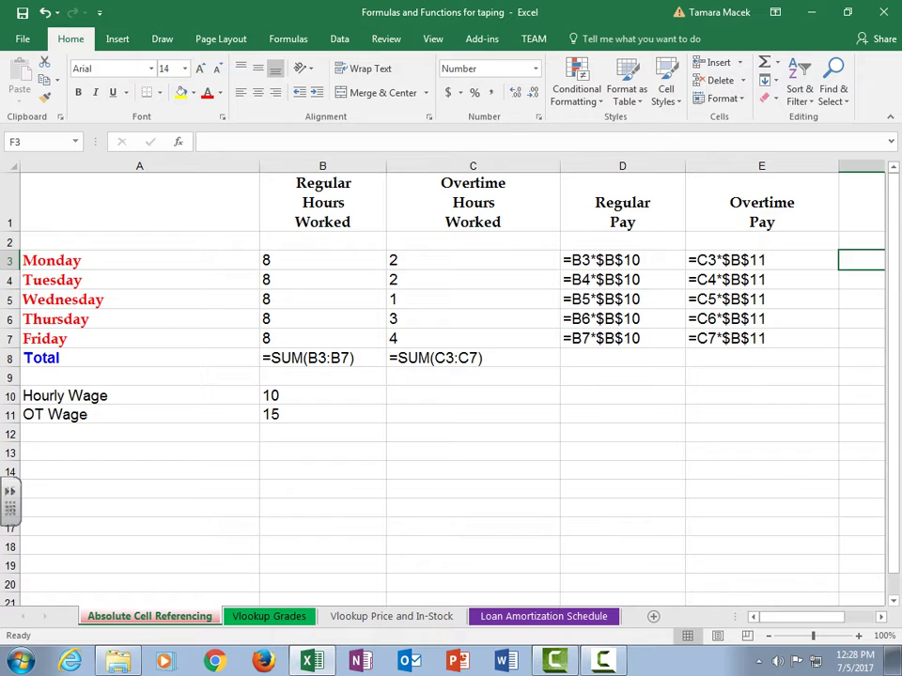
{"action": "key", "text": "ctrl+grave"}
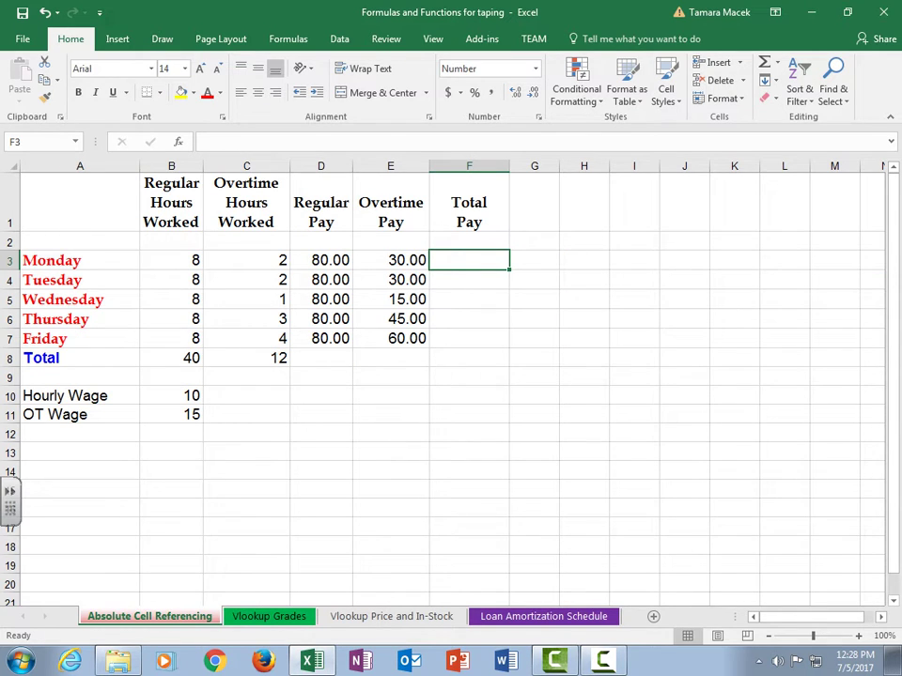
Enter Monday's Total Pay in F3 as =D3+E3 and copy the formula down through Friday in F7.
{"action": "type", "text": "="}
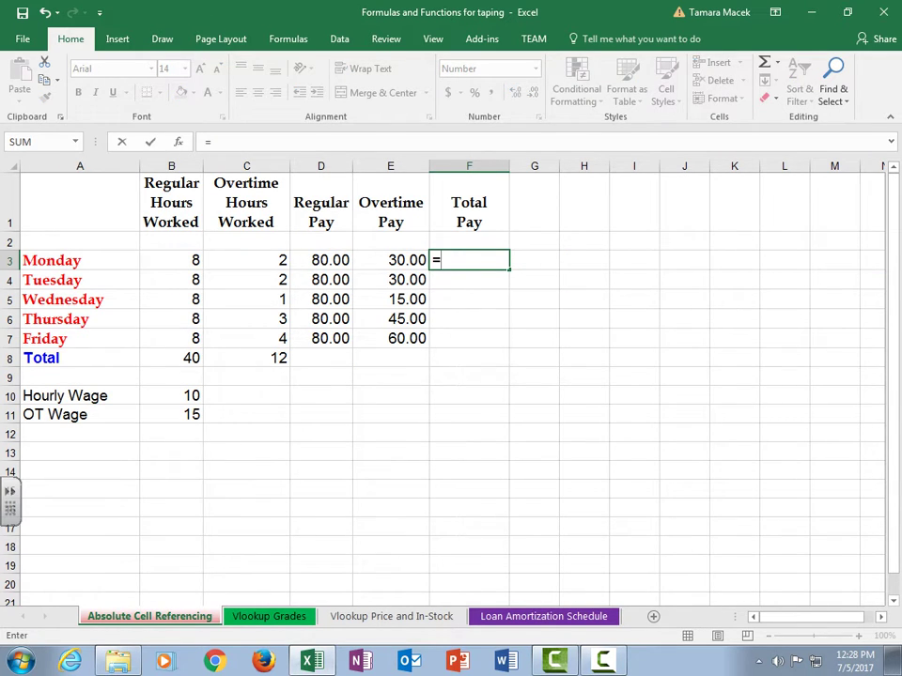
{"action": "left_click", "coordinate": [321, 260]}
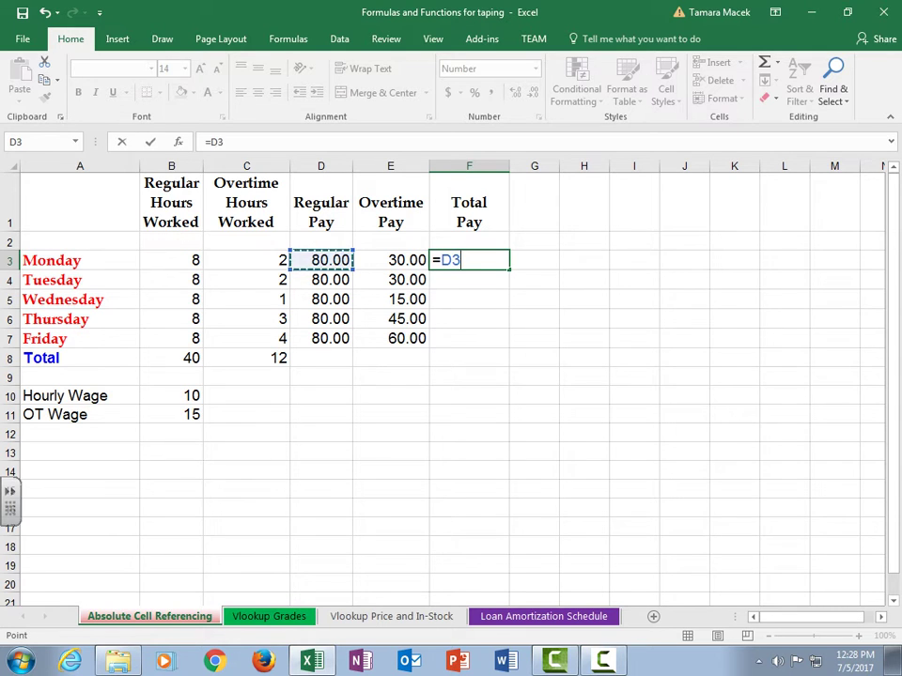
{"action": "type", "text": "+"}
{"action": "left_click", "coordinate": [389, 260]}
{"action": "type", "text": "+"}
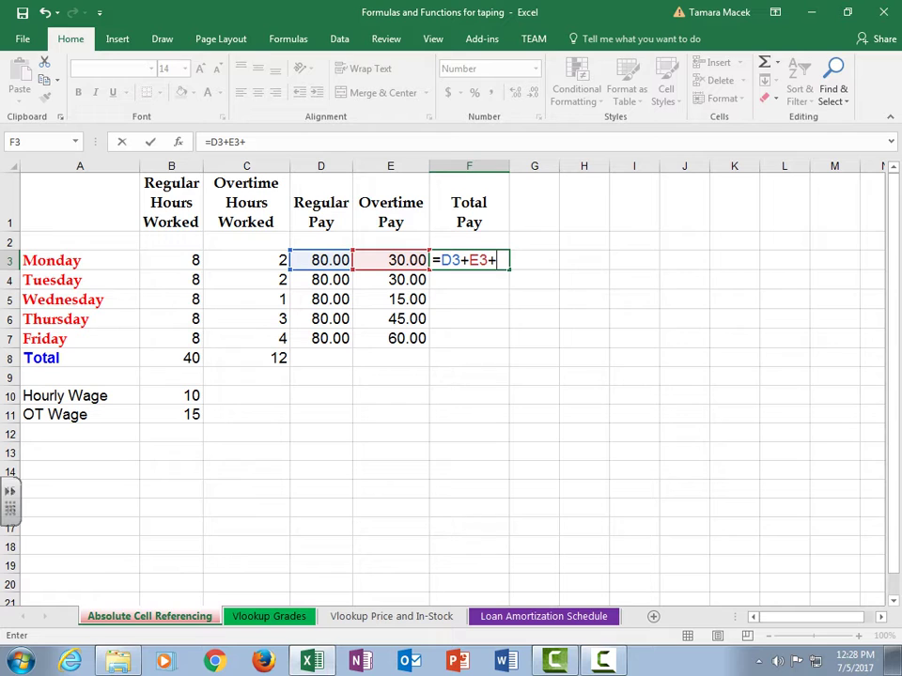
{"action": "key", "text": "BackSpace"}
{"action": "key", "text": "Return"}
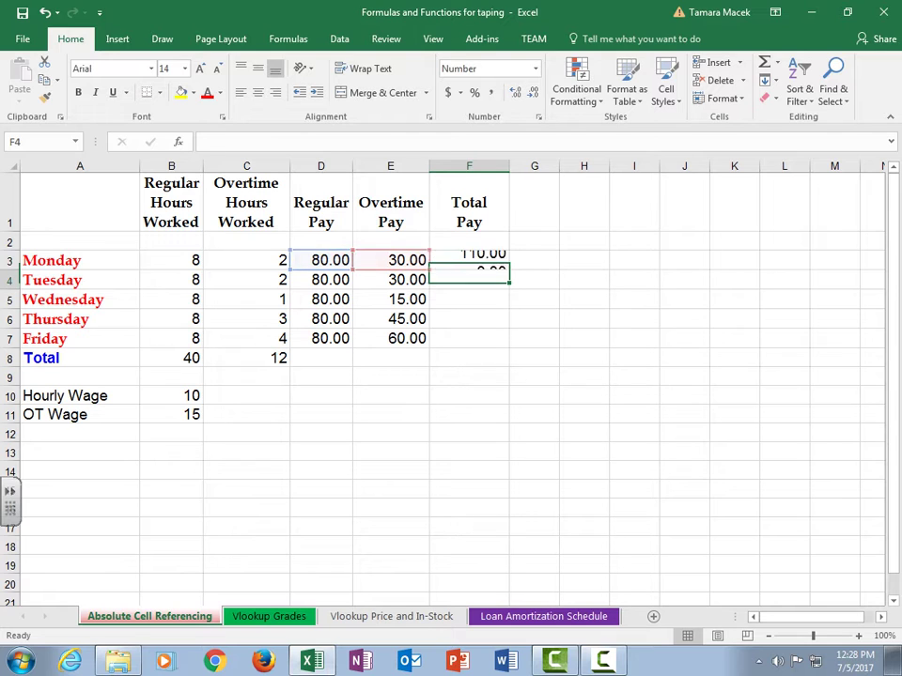
{"action": "left_click", "coordinate": [469, 260]}
{"action": "left_click_drag", "start_coordinate": [509, 269], "coordinate": [509, 340]}
Total the Regular Pay column in D8 with =SUM(D3:D7) and the Overtime Pay column in E8 with =SUM(E3:E7).
{"action": "left_click", "coordinate": [321, 358]}
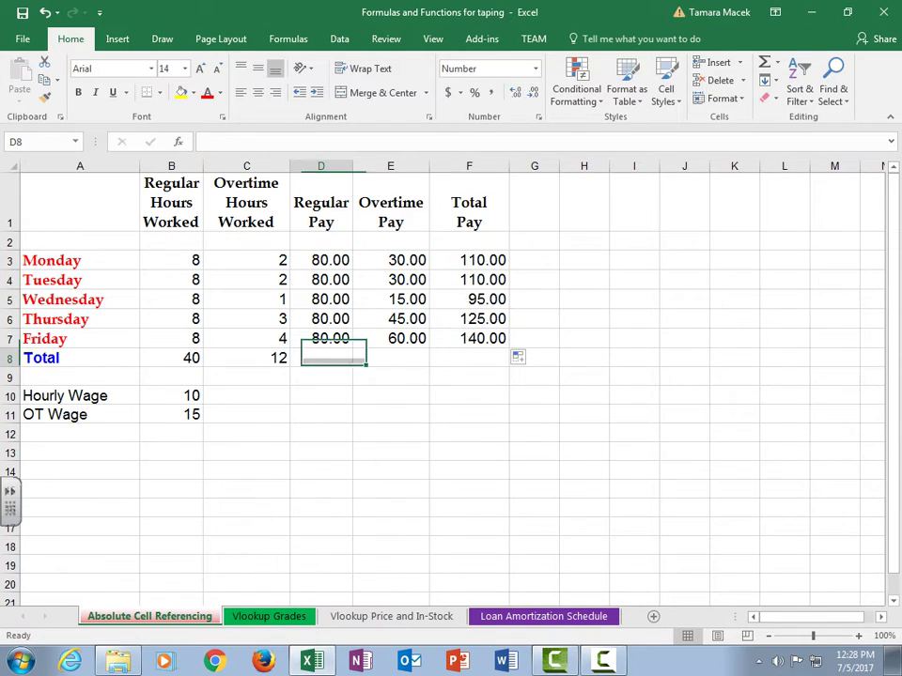
{"action": "key", "text": "alt+equal"}
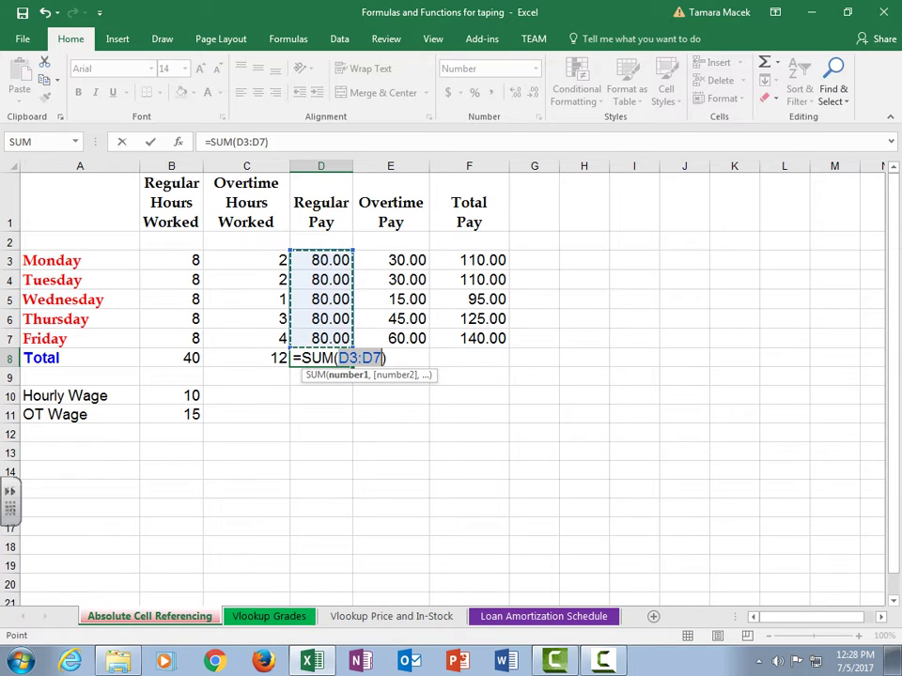
{"action": "key", "text": "Return"}
{"action": "left_click", "coordinate": [391, 358]}
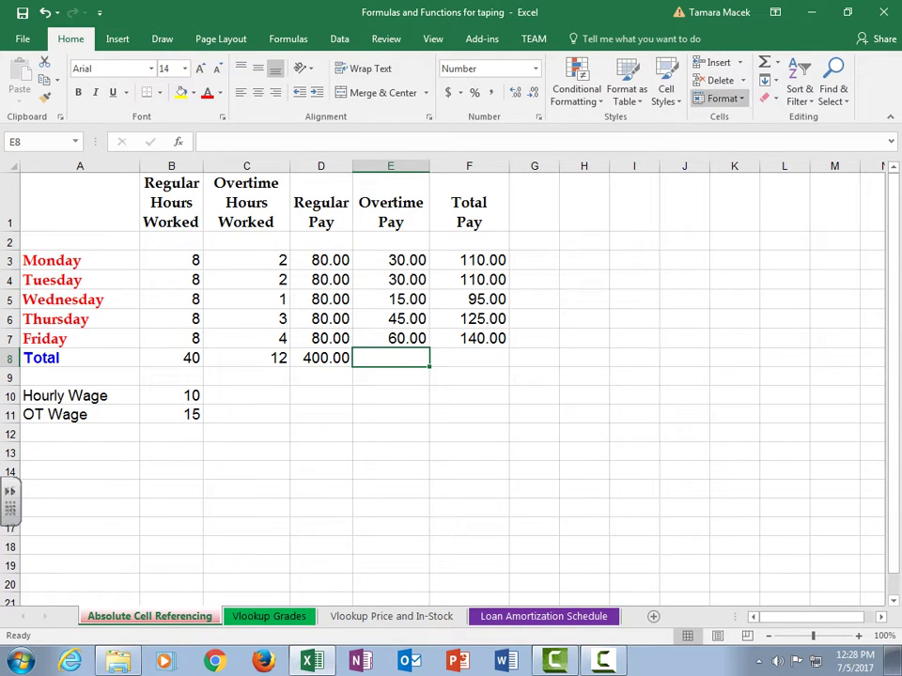
{"action": "left_click", "coordinate": [777, 62]}
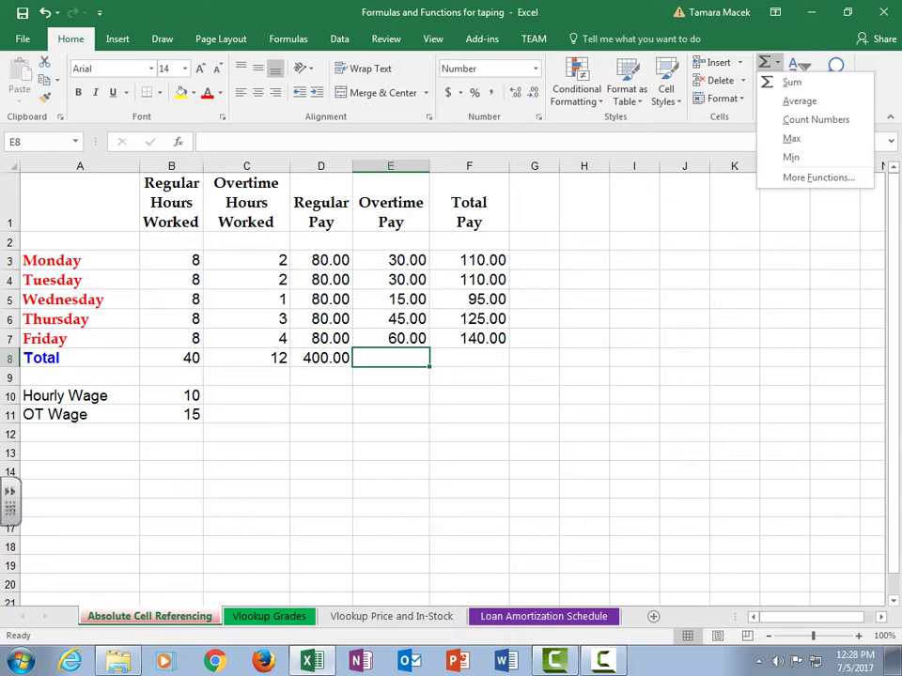
{"action": "left_click", "coordinate": [792, 81]}
{"action": "key", "text": "Return"}
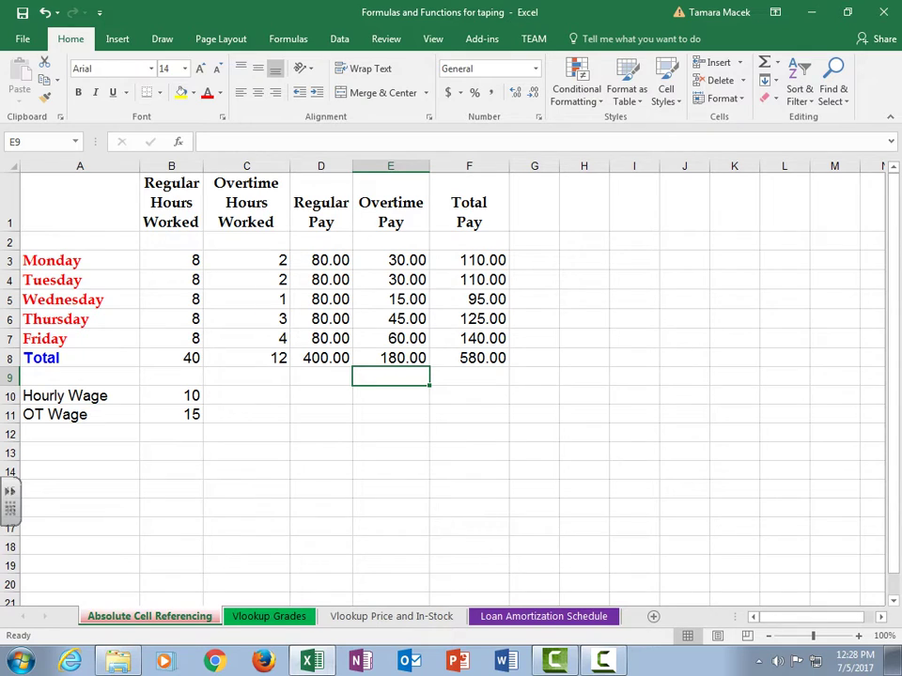
Set the Hourly Wage in B10 to 20.
{"action": "left_click", "coordinate": [171, 395]}
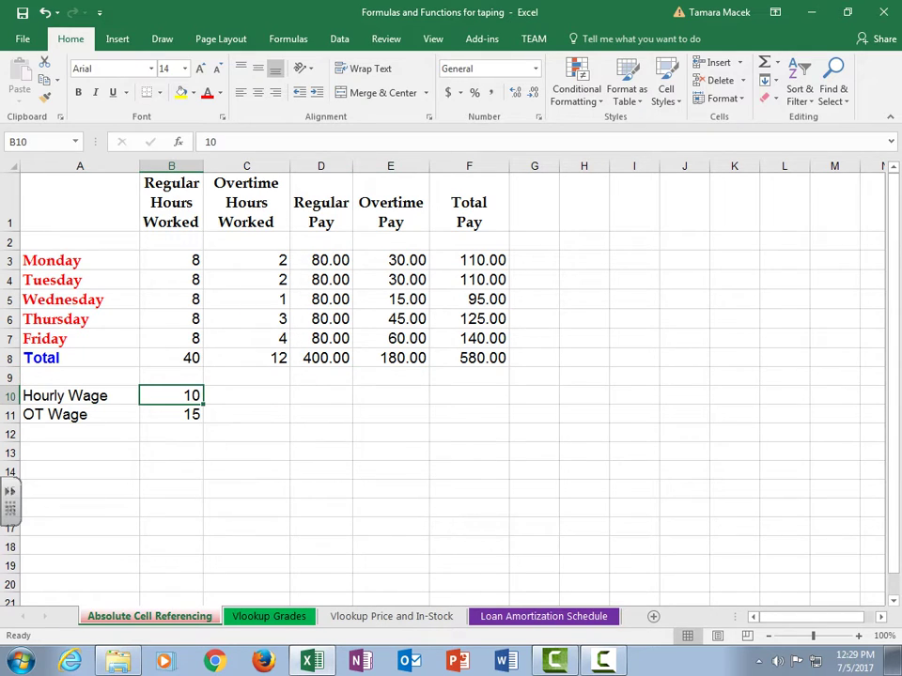
{"action": "type", "text": "20"}
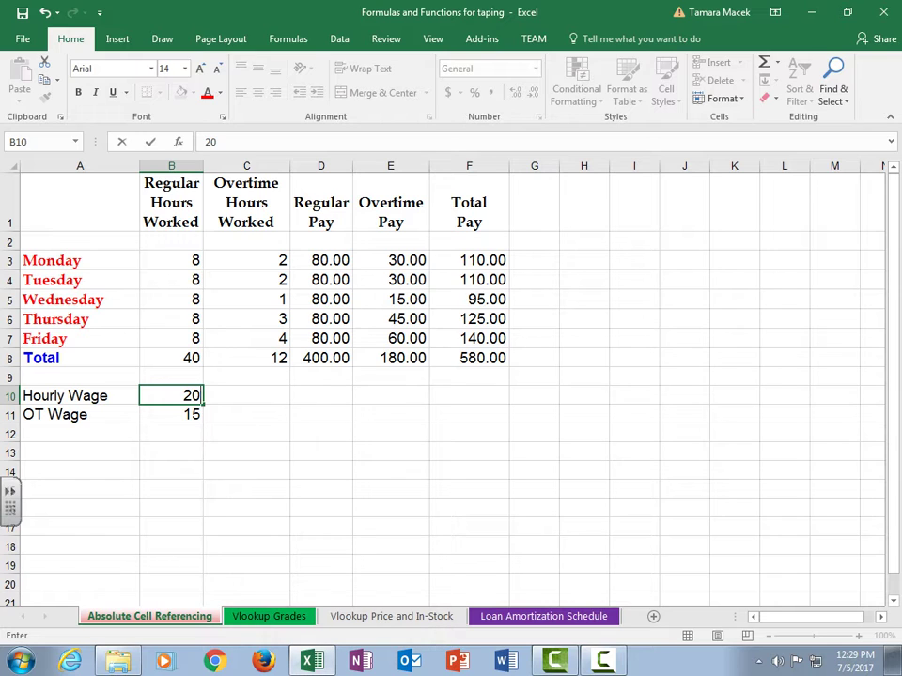
{"action": "key", "text": "Return"}
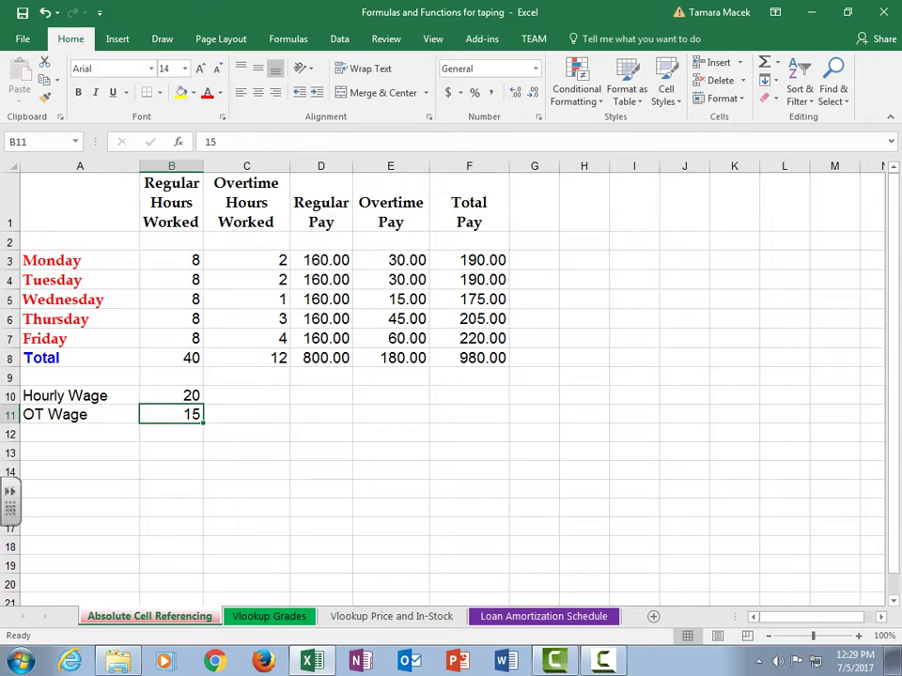
Replace the fixed OT Wage in B11 with the formula =B10*1.5, so it depends on the hourly wage.
{"action": "key", "text": "F2"}
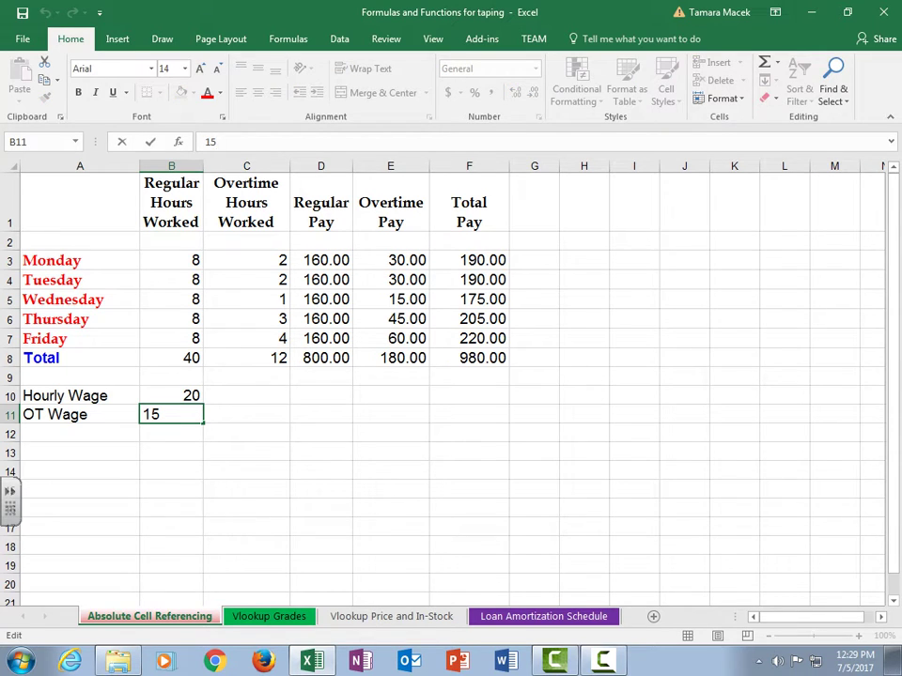
{"action": "key", "text": "BackSpace"}
{"action": "key", "text": "BackSpace"}
{"action": "type", "text": "="}
{"action": "key", "text": "Up"}
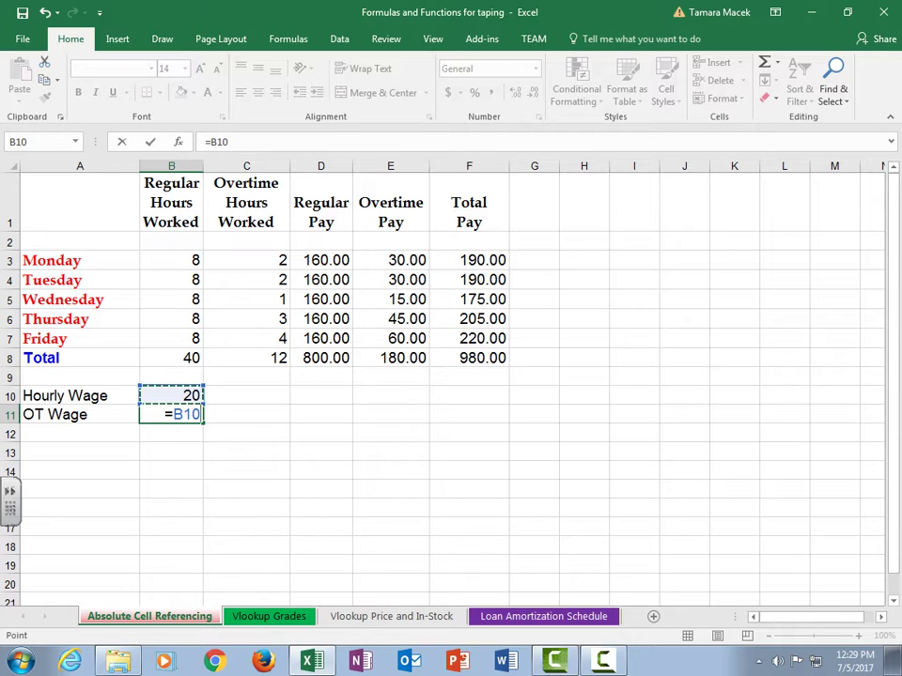
{"action": "type", "text": "*1"}
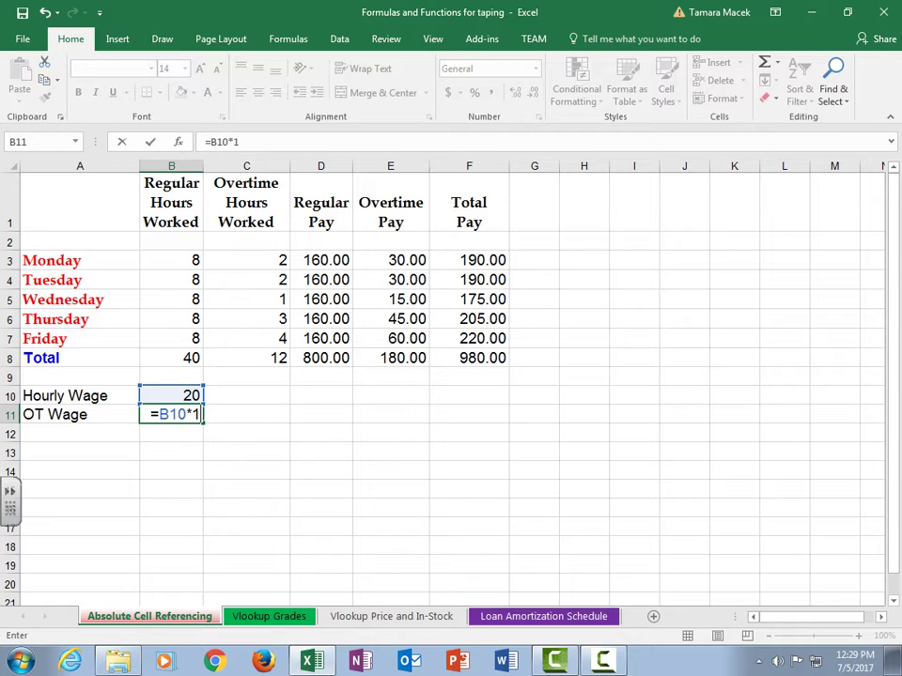
{"action": "type", "text": ".4"}
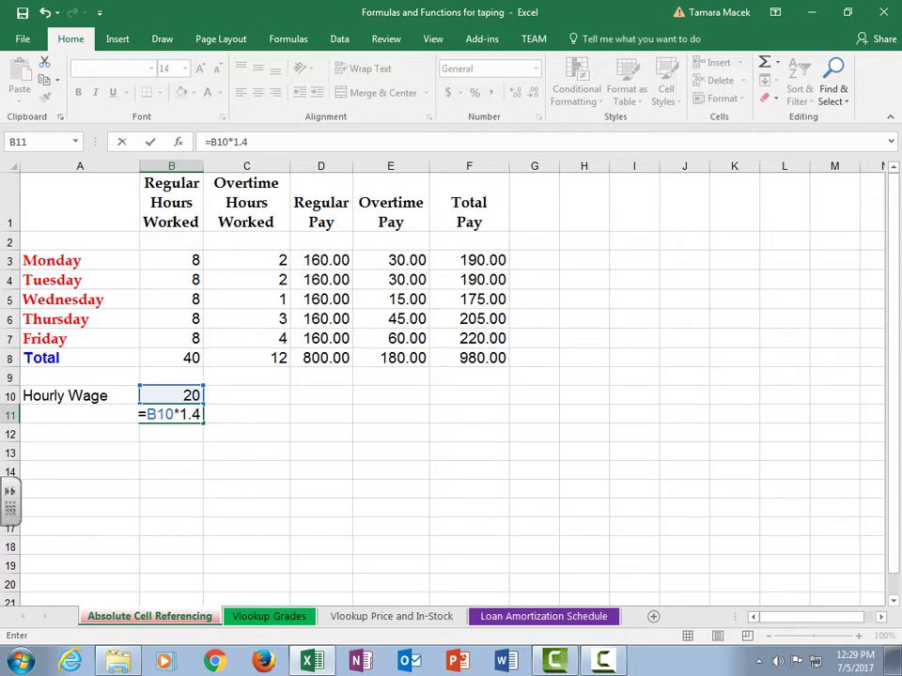
{"action": "key", "text": "BackSpace"}
{"action": "type", "text": "5"}
{"action": "key", "text": "Return"}
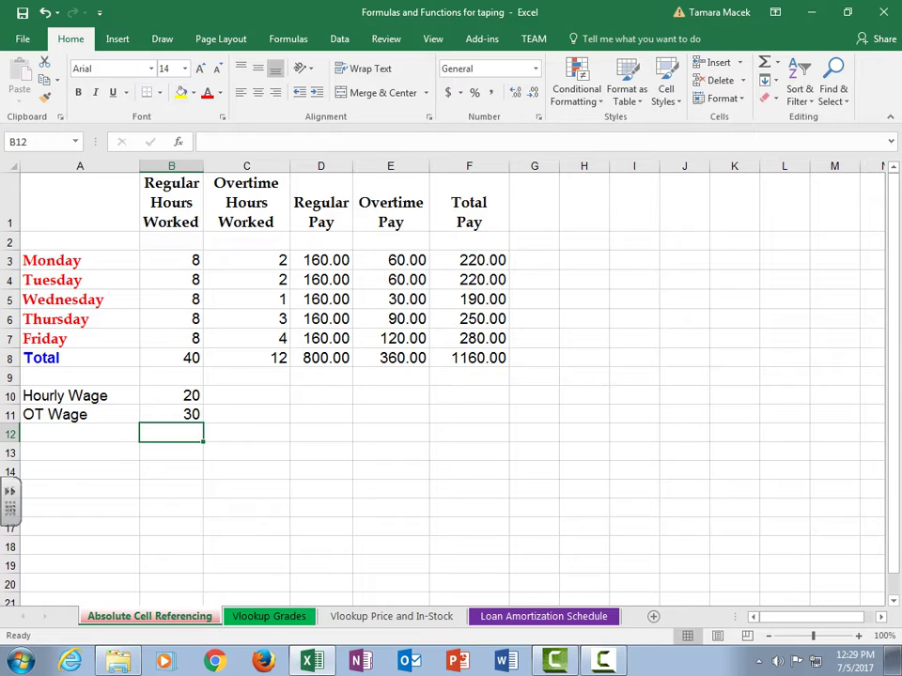
Set the Hourly Wage in B10 to 50.
{"action": "left_click", "coordinate": [171, 396]}
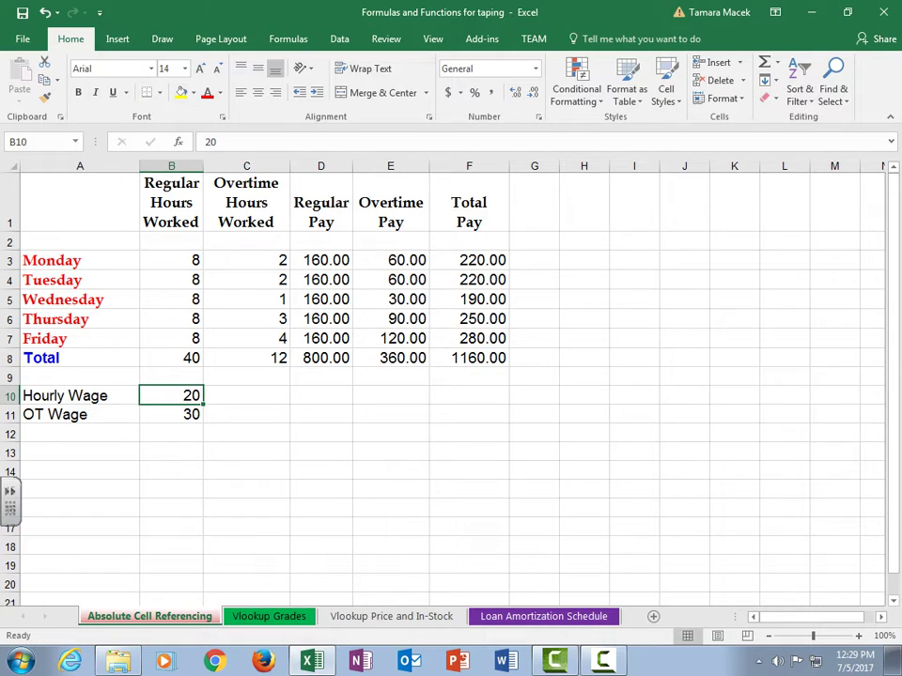
{"action": "type", "text": "50"}
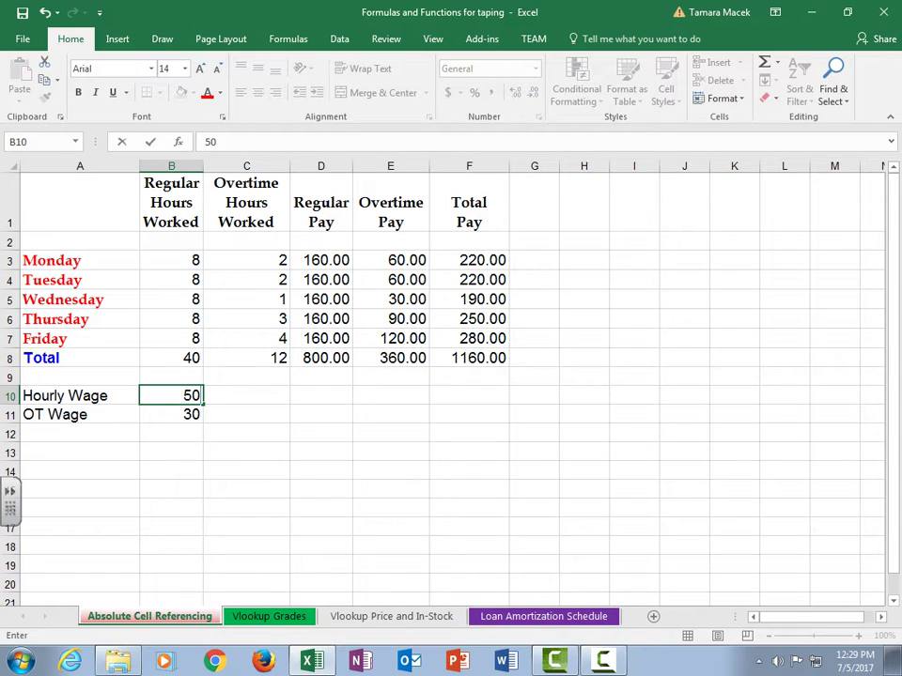
{"action": "key", "text": "Return"}
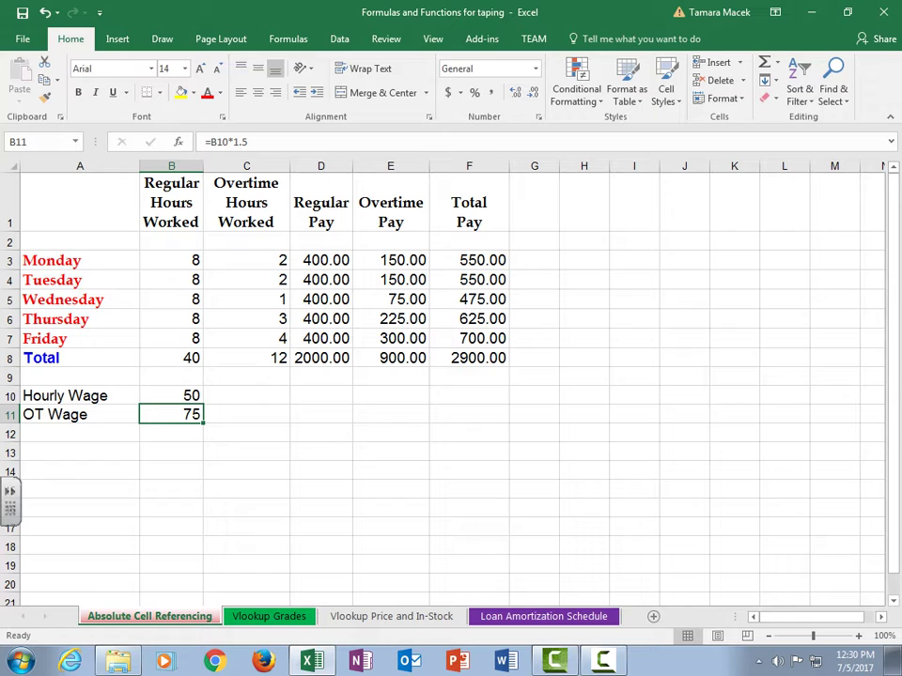
Display all the worksheet's formulas, review them through the Total Pay column, and return to showing the calculated values.
{"action": "key", "text": "ctrl+grave"}
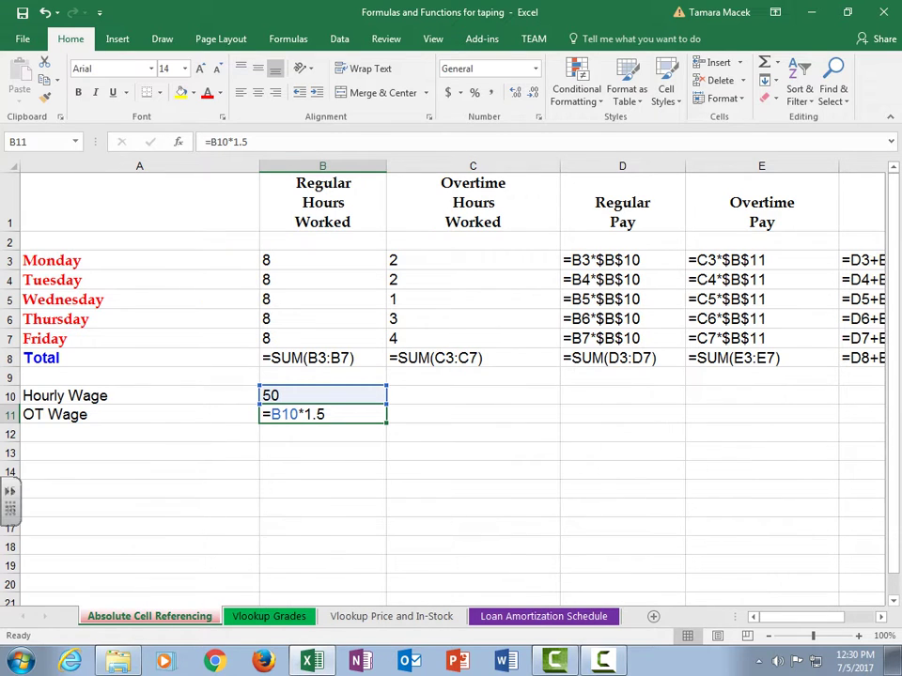
{"action": "left_click_drag", "start_coordinate": [806, 617], "coordinate": [821, 617]}
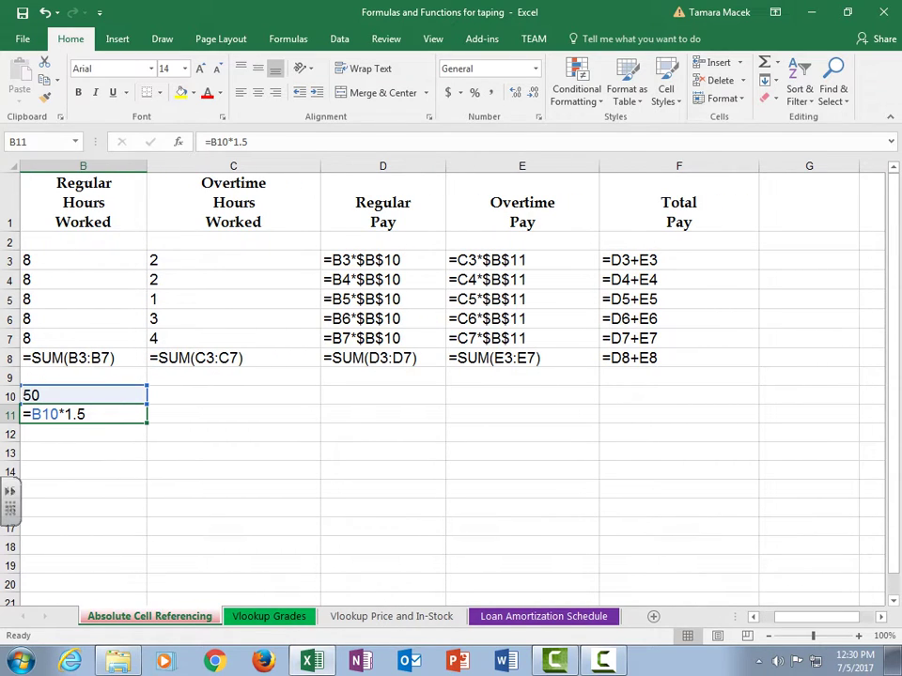
{"action": "left_click_drag", "start_coordinate": [821, 617], "coordinate": [808, 618]}
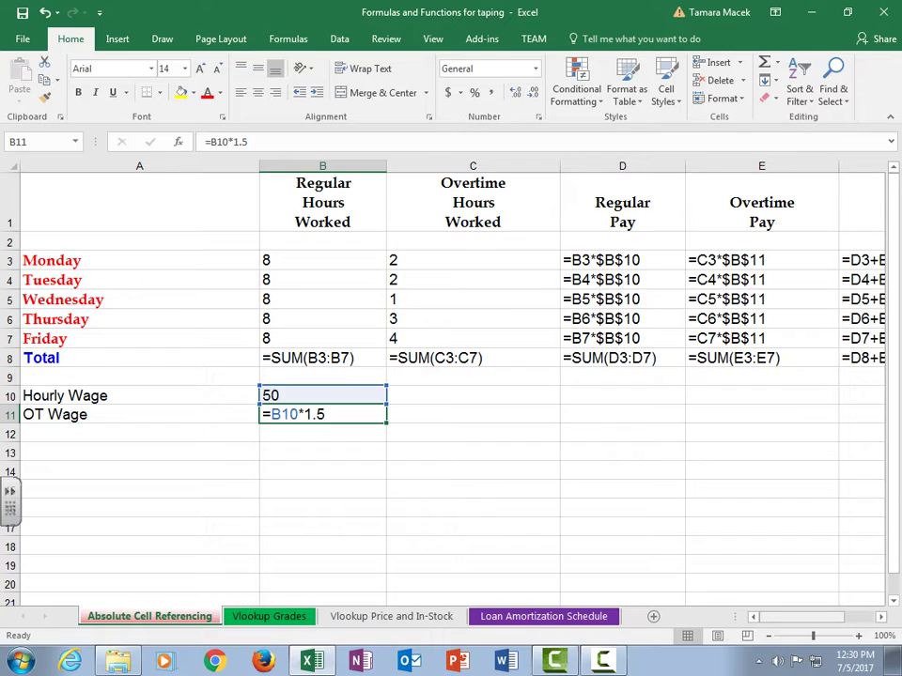
{"action": "key", "text": "ctrl+grave"}
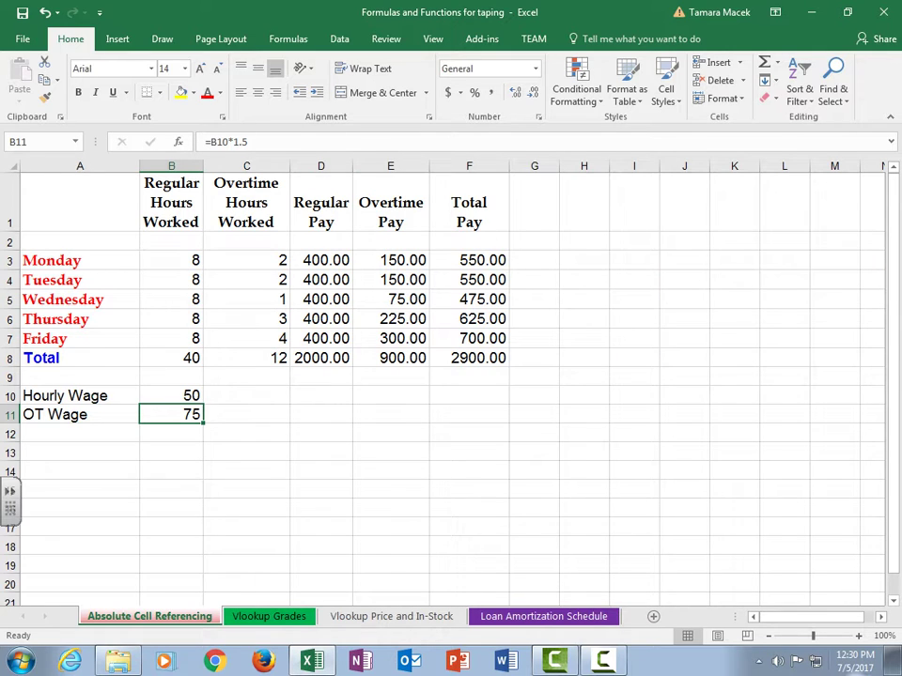
{"action": "key", "text": "F10"}
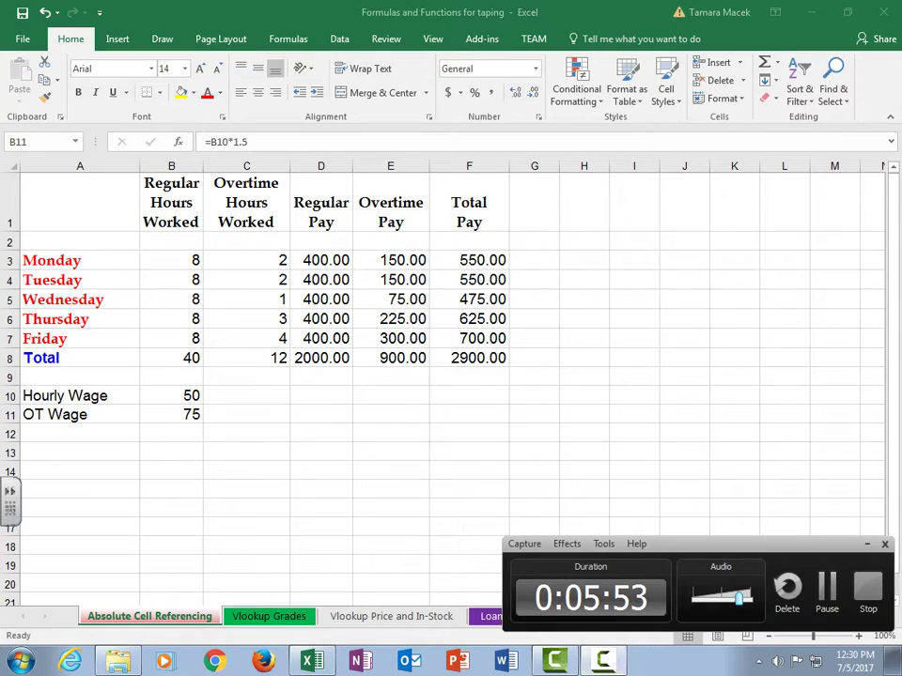